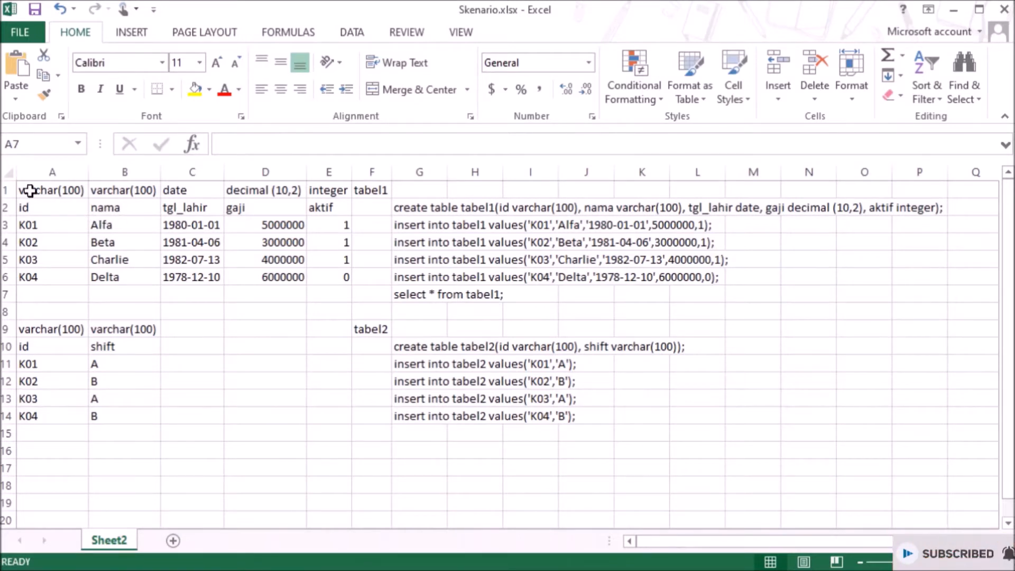
Step: Examine the tabel1 and tabel2 ranges, their data type rows, and the id column the two tables share
mouse_move(30, 190)
left_mouse_down()
mouse_move(309, 347)
mouse_move(347, 274)
left_mouse_up()
left_click_drag(32, 328, 193, 419)
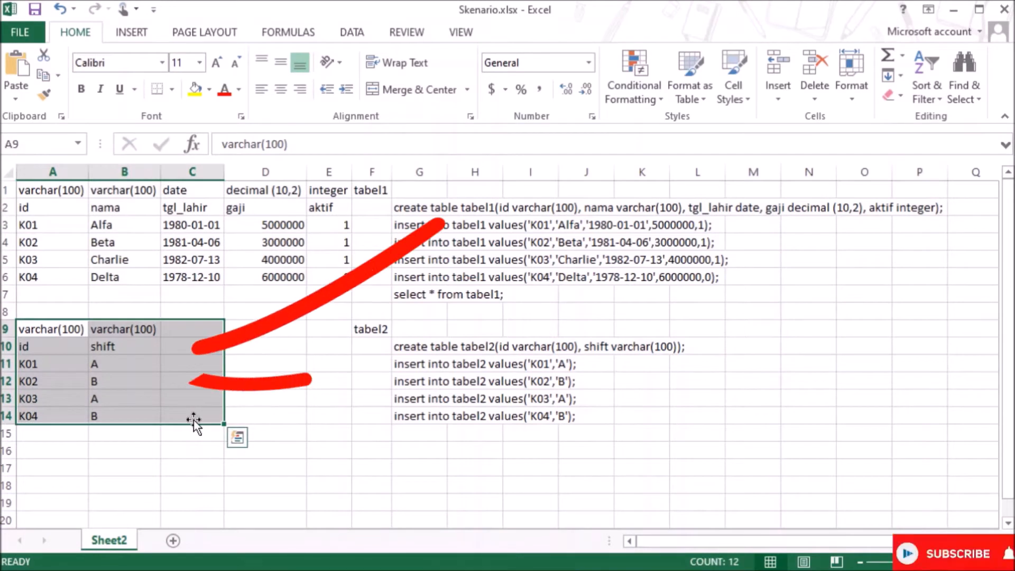
left_click(281, 419)
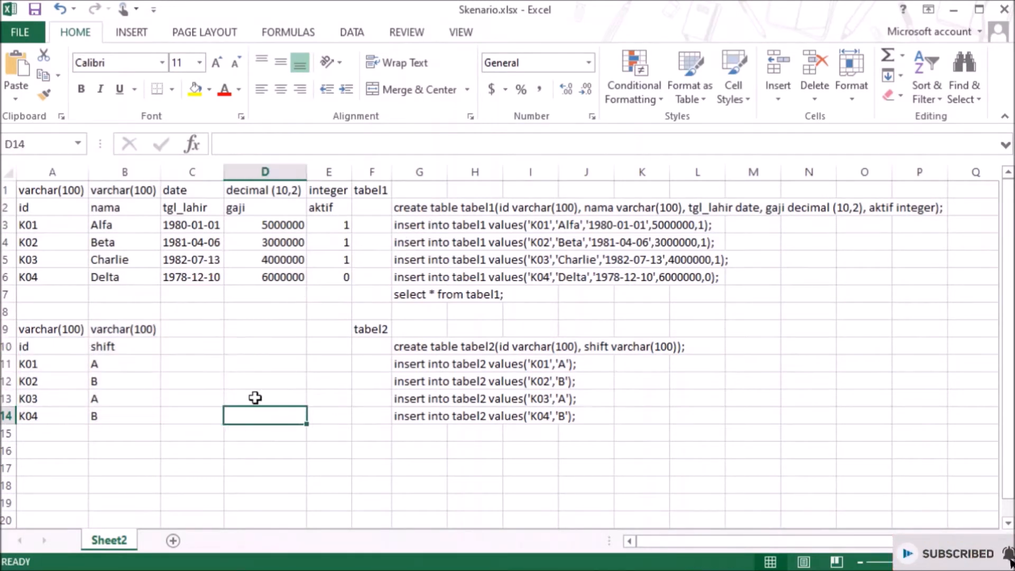
left_click(5, 189)
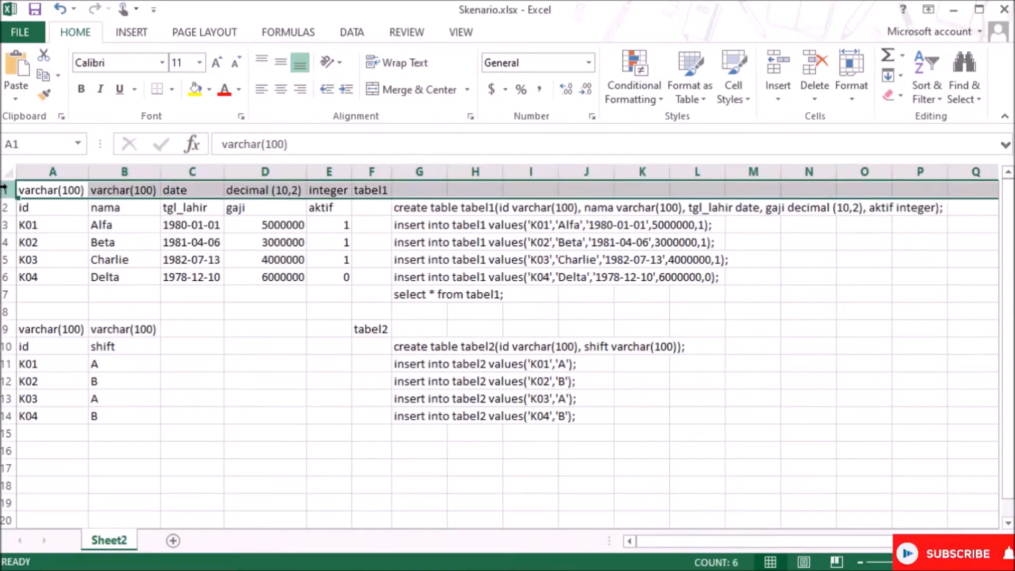
left_click(8, 329)
left_click_drag(174, 380, 264, 381)
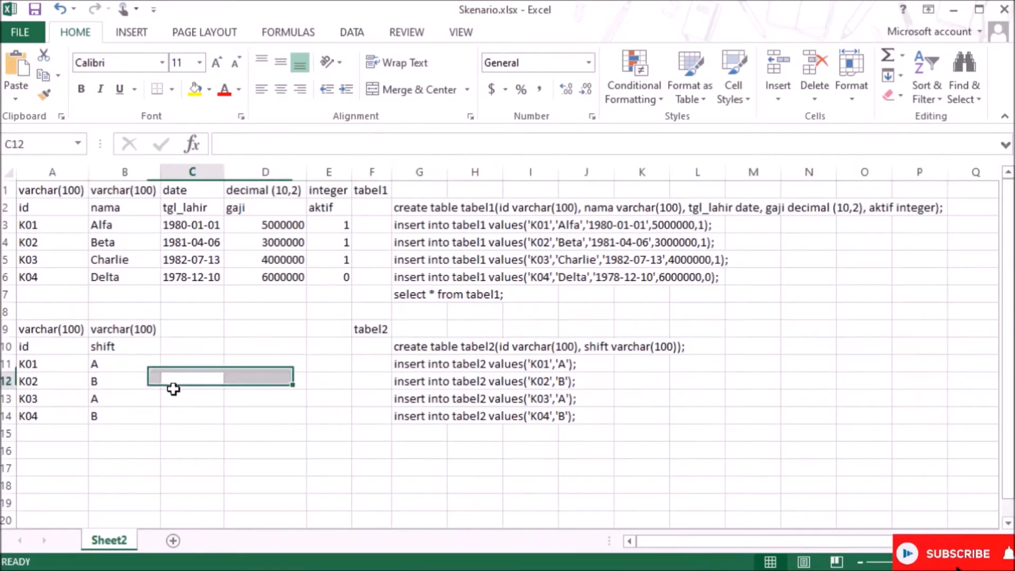
left_click(174, 387)
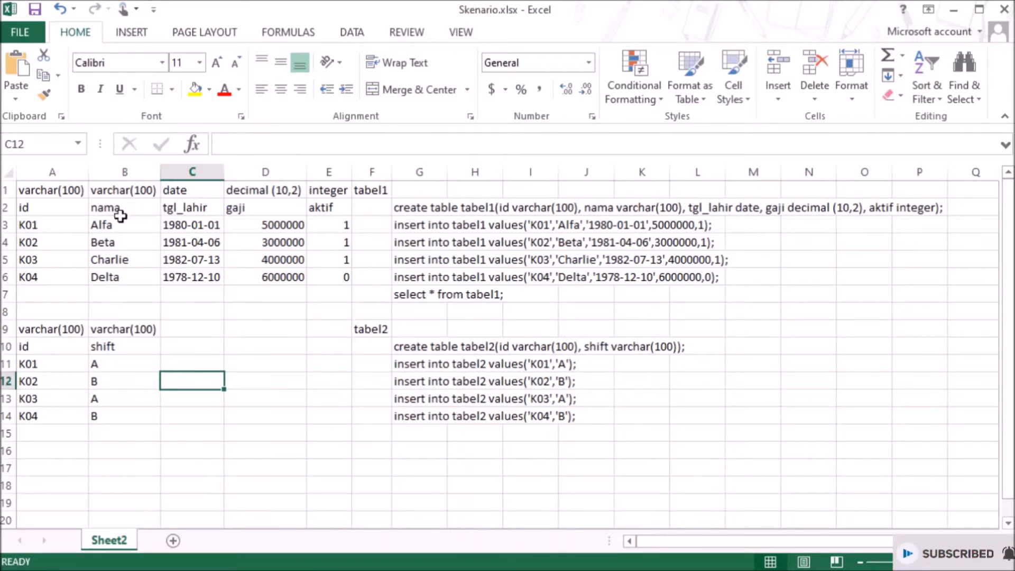
left_click_drag(47, 209, 43, 413)
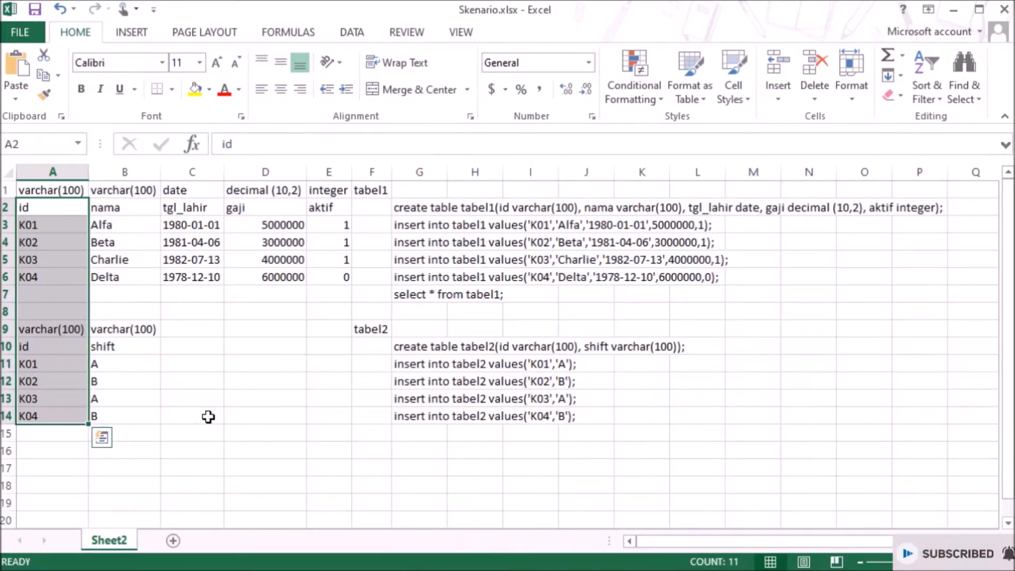
left_click(271, 405)
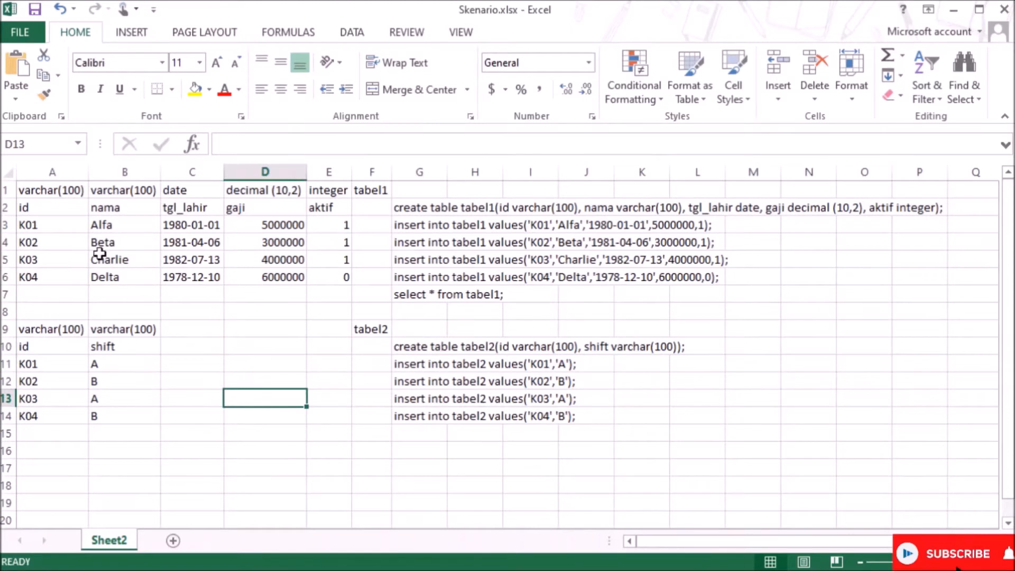
Step: Delete the two data type rows above the tabel1 and tabel2 column headers
left_click(4, 190)
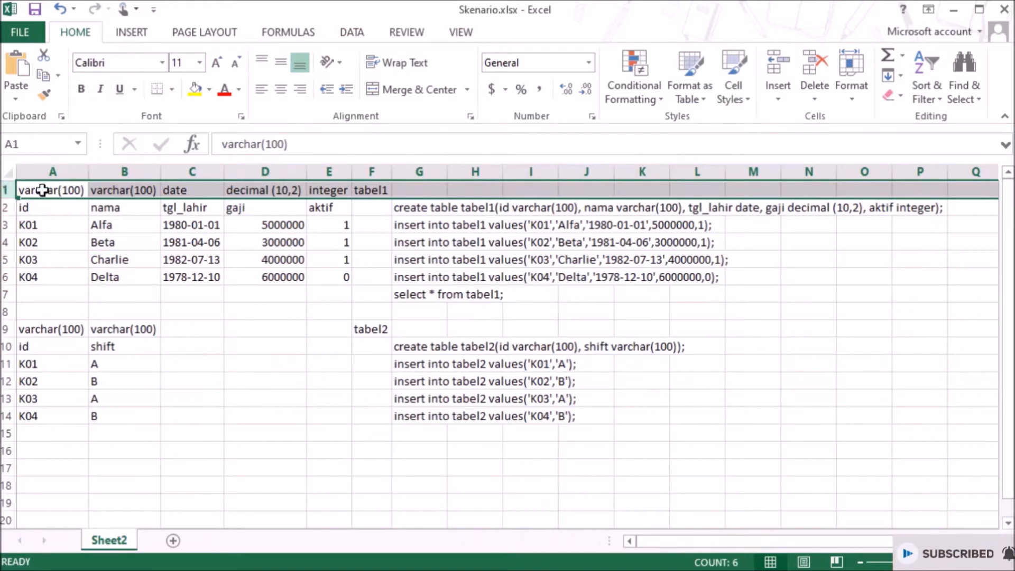
right_click(6, 194)
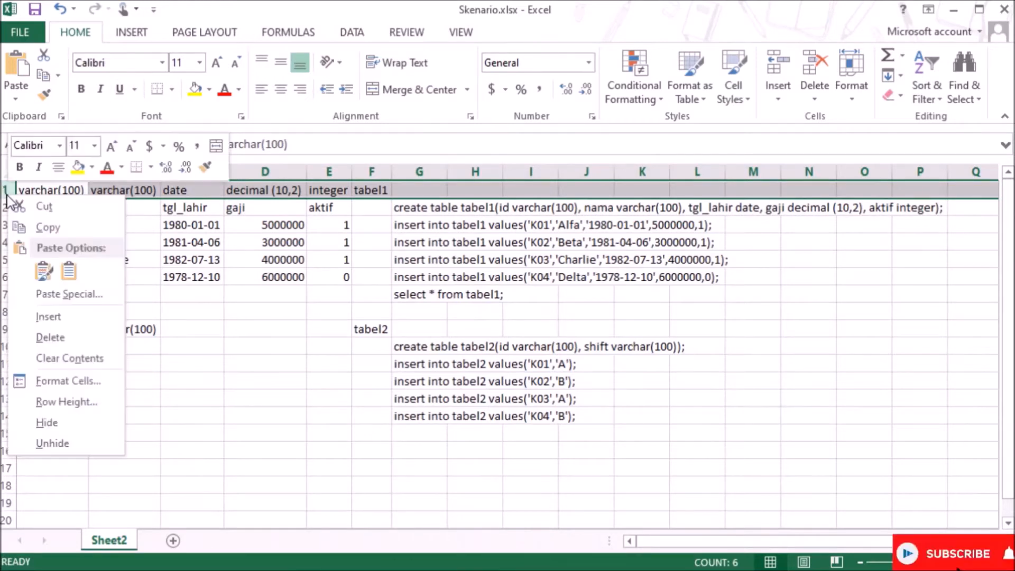
left_click(38, 337)
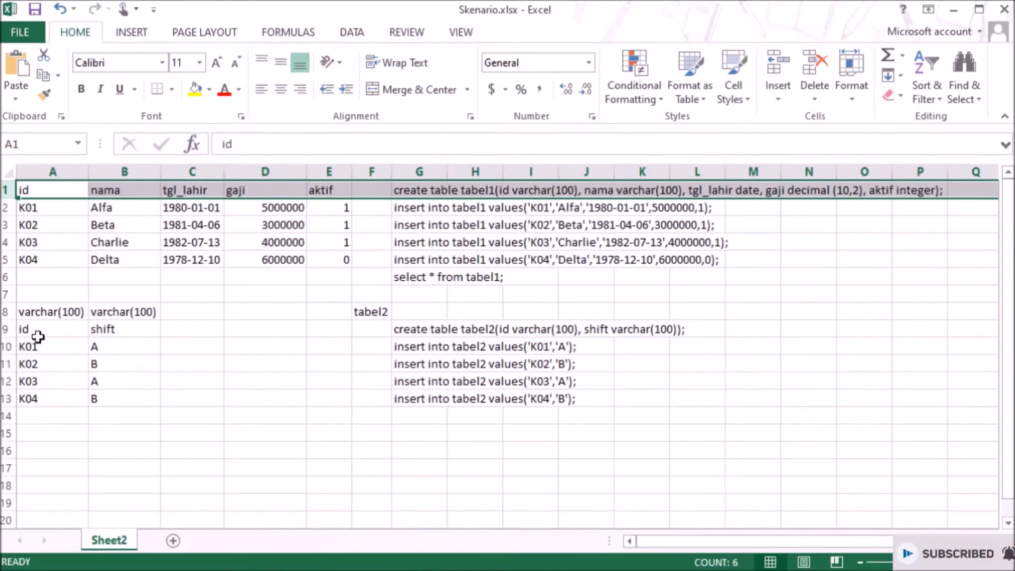
right_click(6, 312)
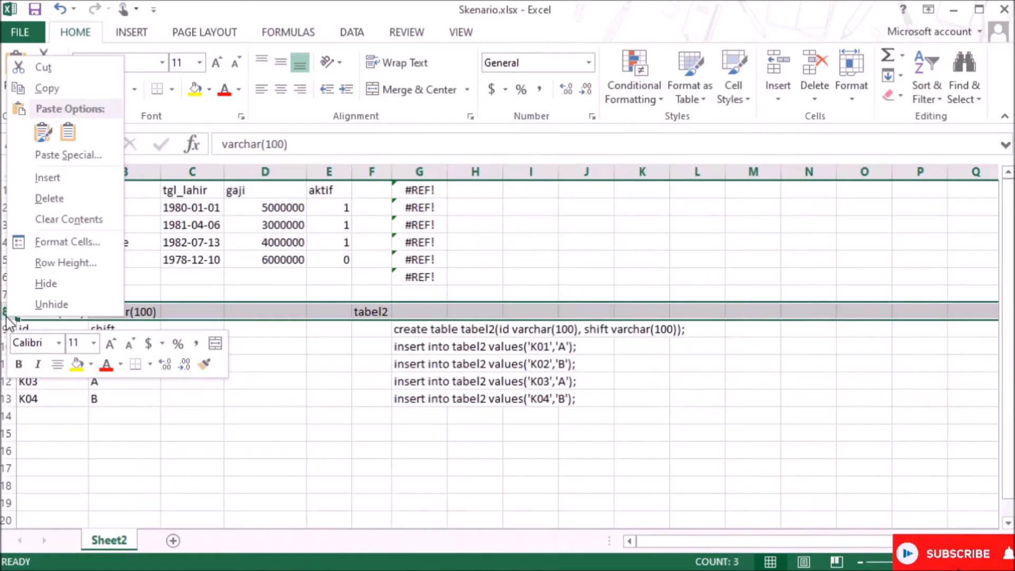
left_click(58, 198)
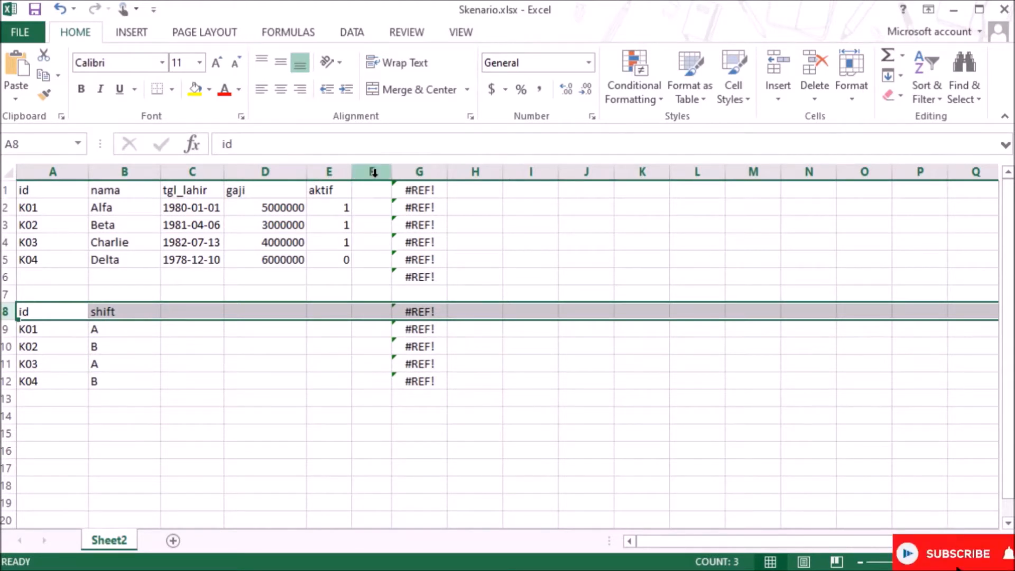
Step: Delete columns F and G, which held the table names and SQL statements, and close Skenario.xlsx with its changes saved
left_click_drag(373, 172, 423, 176)
right_click(423, 177)
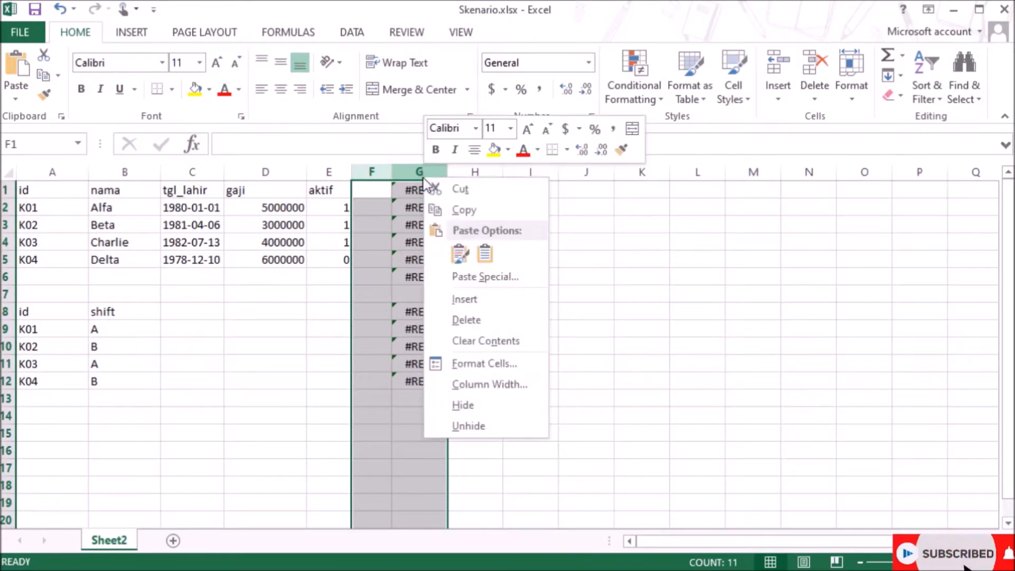
left_click(445, 325)
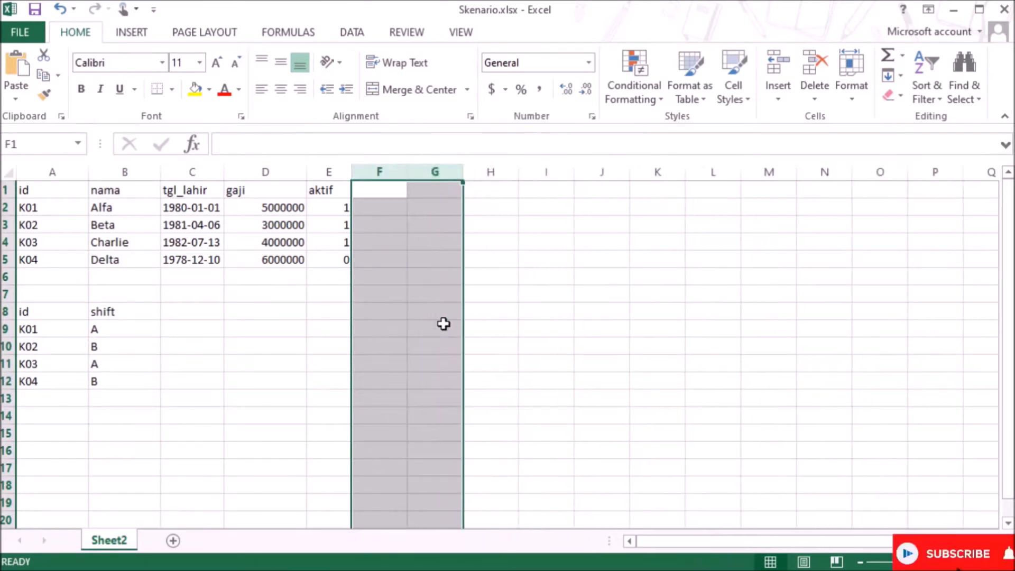
left_click(482, 347)
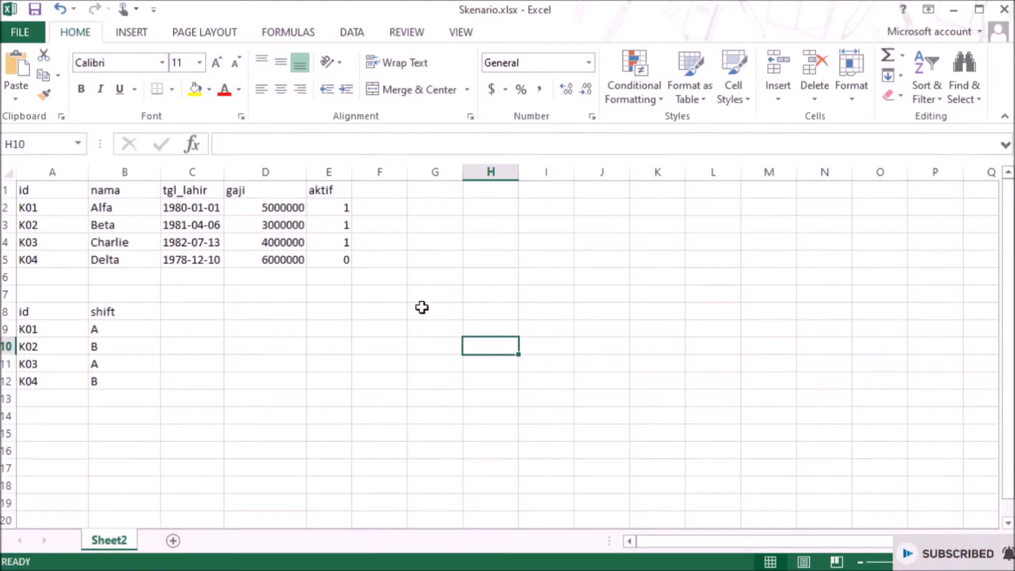
left_click(1002, 13)
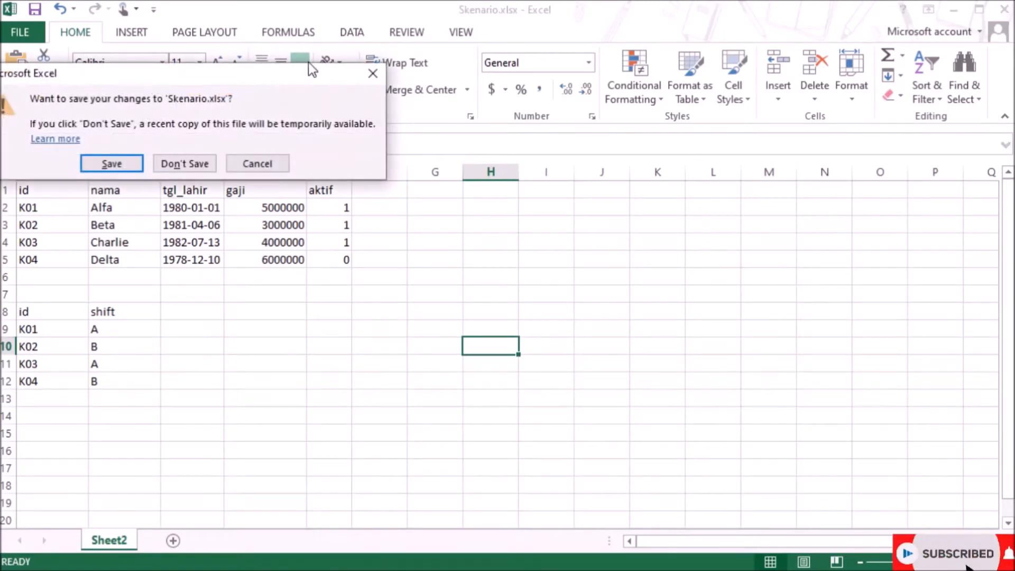
left_click(111, 164)
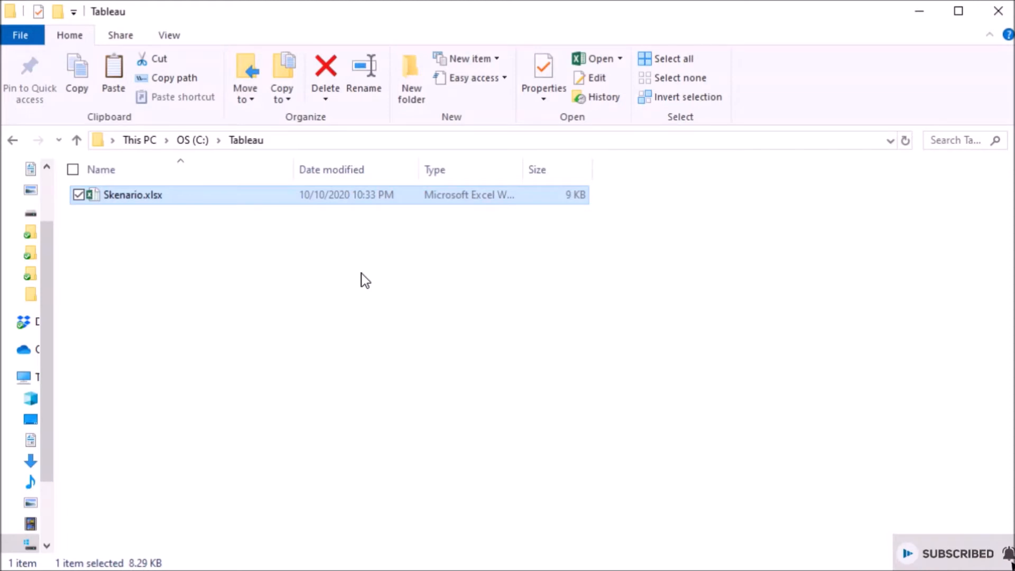
Step: Duplicate Skenario.xlsx in the Tableau folder and rename the copy as File1.xlsx
key("ctrl+c")
key("ctrl+v")
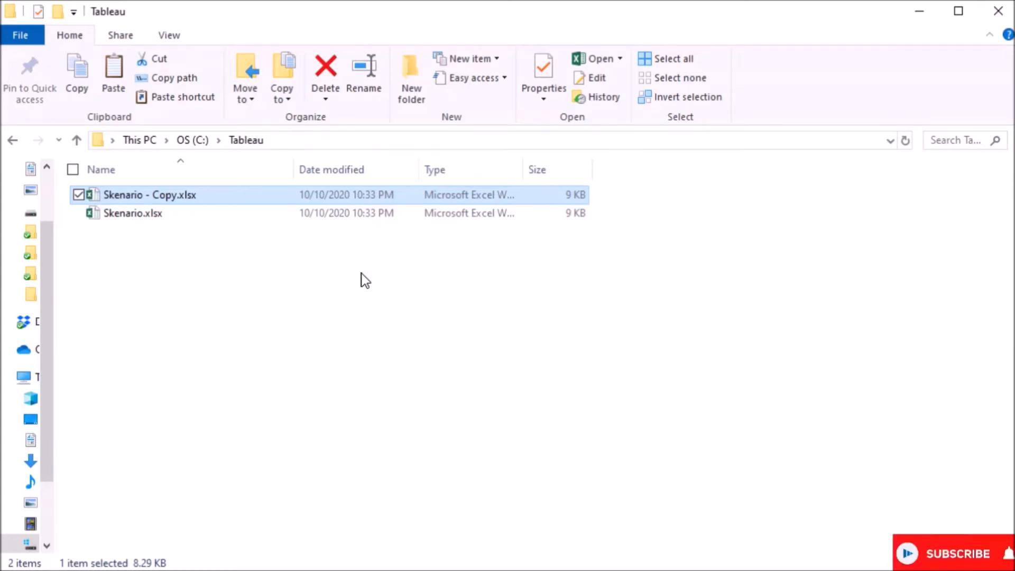
key("Down")
key("Up")
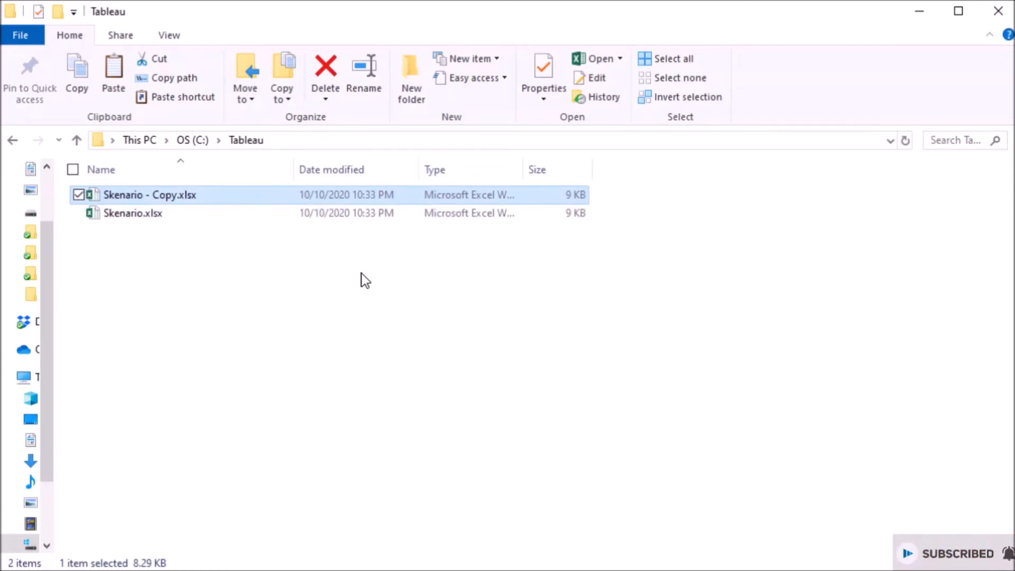
key("Down")
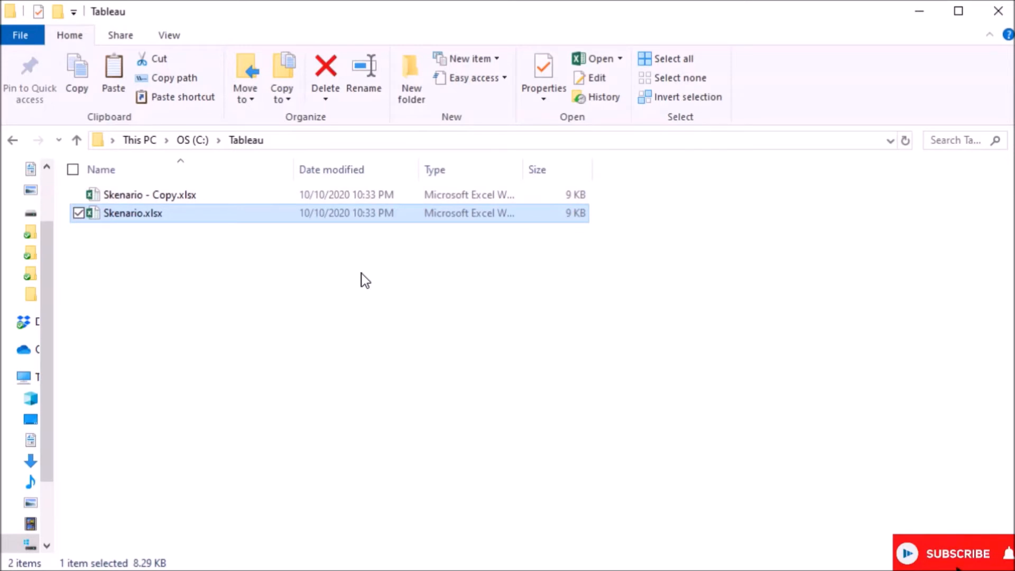
key("Up")
key("F2")
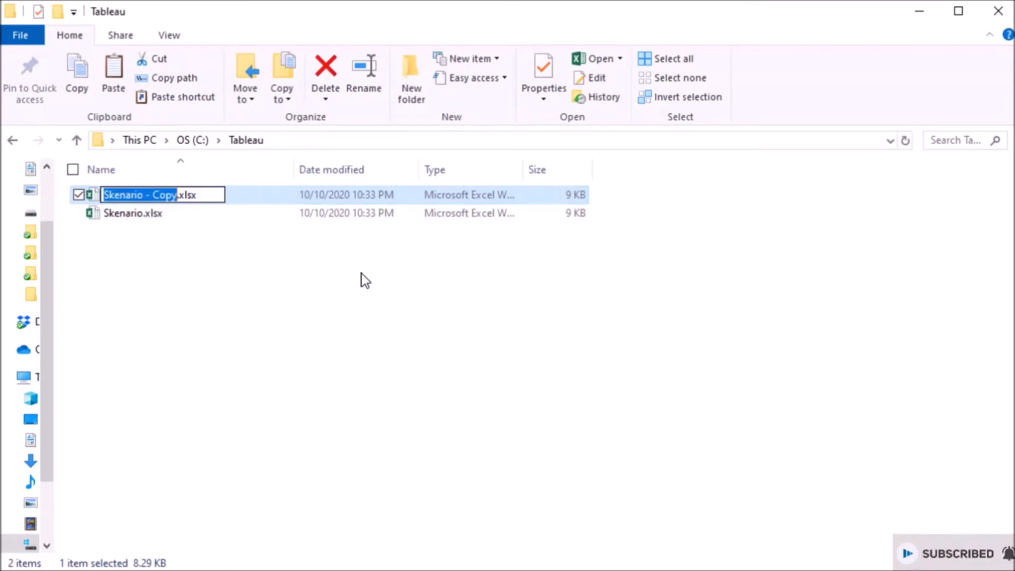
type("File1")
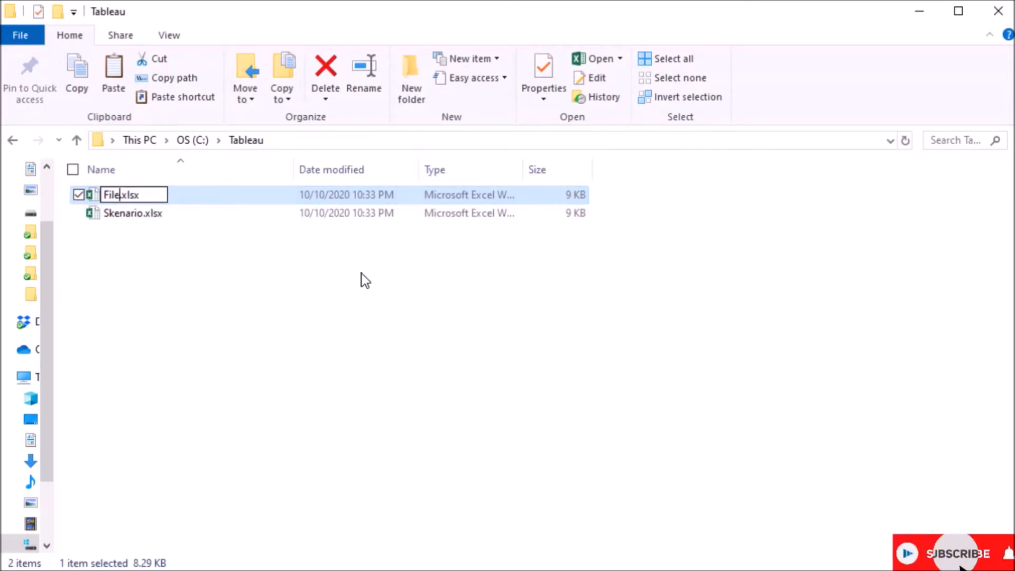
key("Return")
Step: Rename the original Skenario.xlsx as File2.xlsx
key("Down")
key("F2")
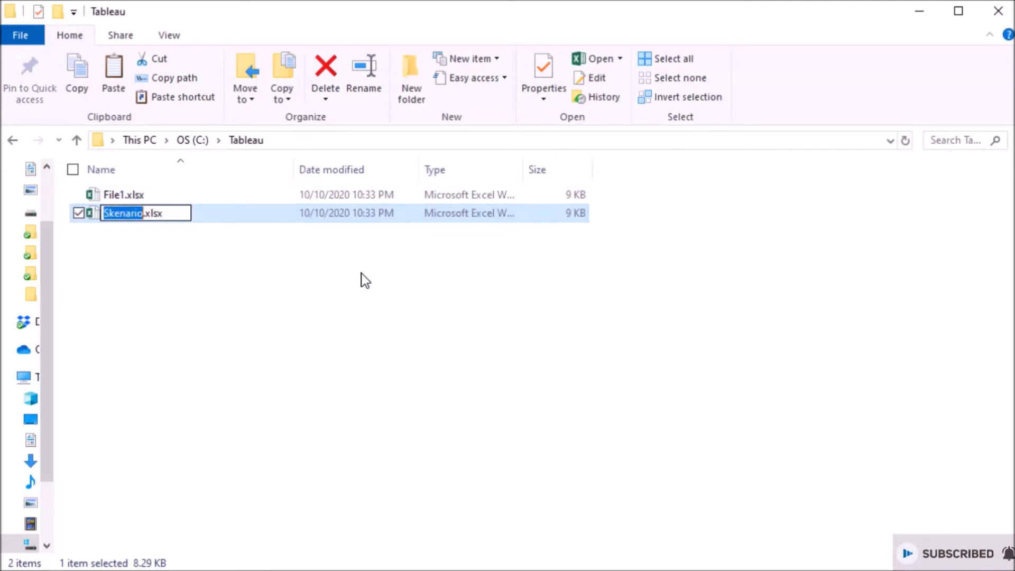
type("File")
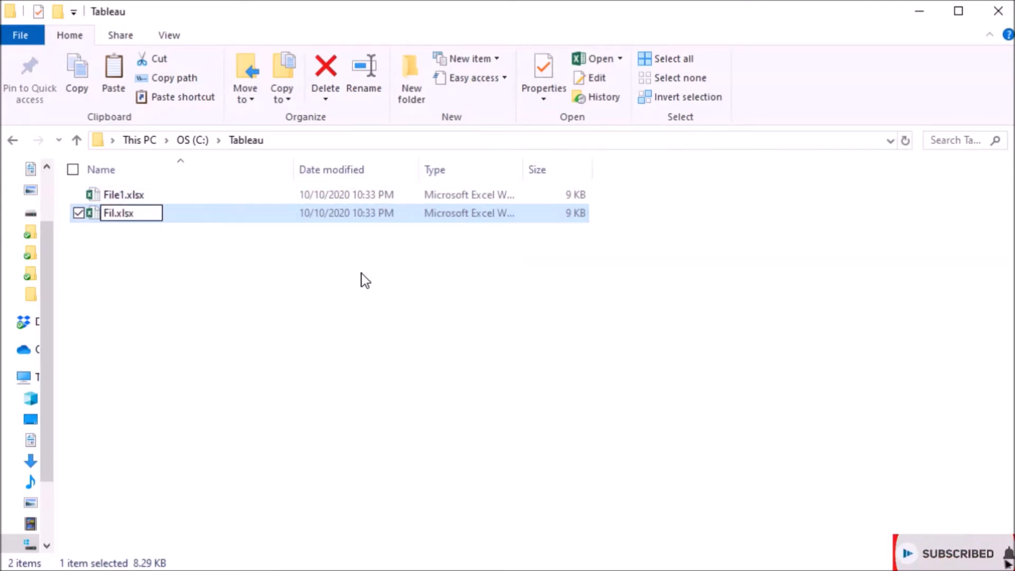
type("2")
key("Return")
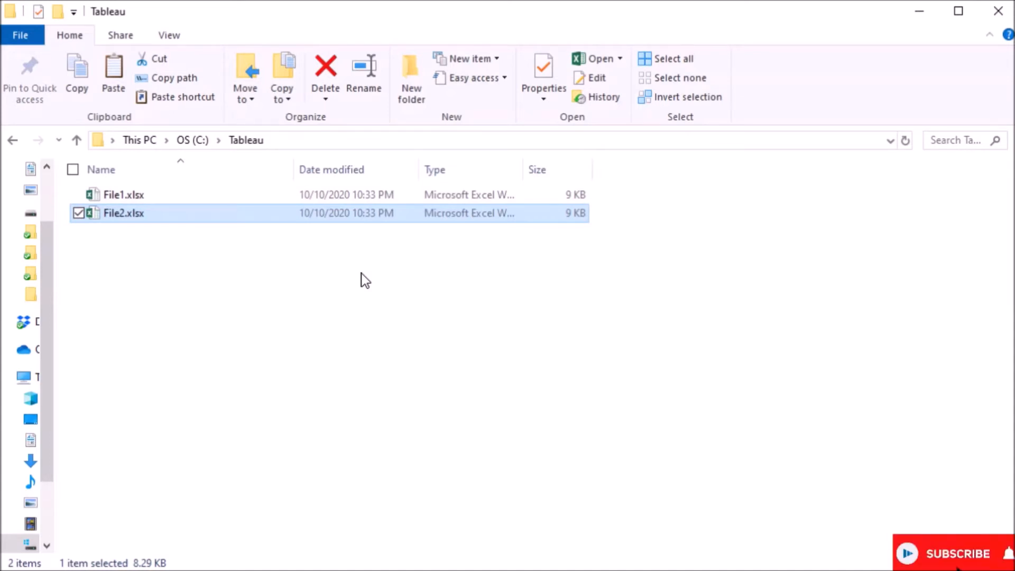
Step: Open File1.xlsx, delete rows 6 to 13 containing the shift table, and close the workbook with its changes saved
key("Up")
key("Return")
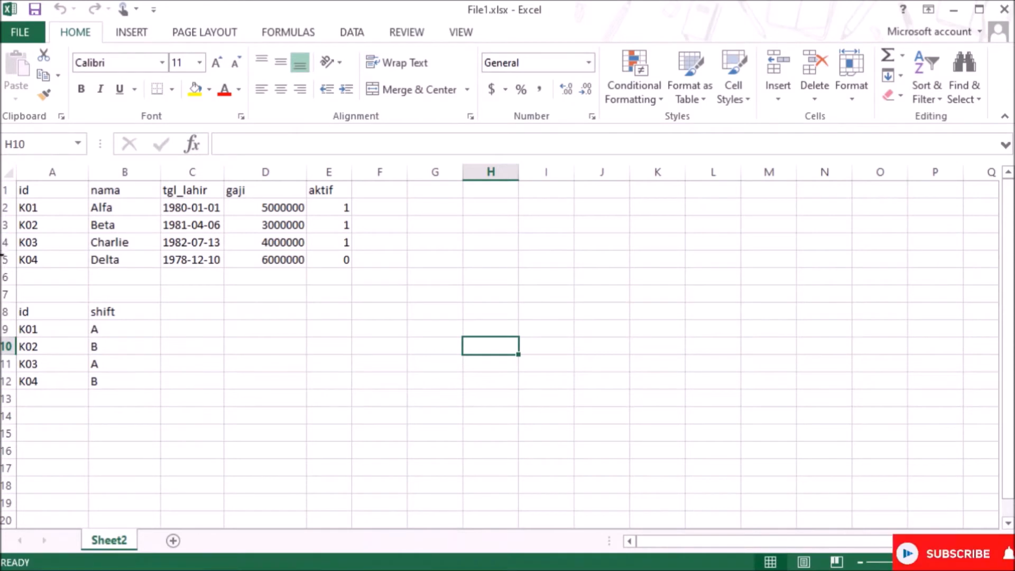
left_click_drag(13, 393, 12, 395)
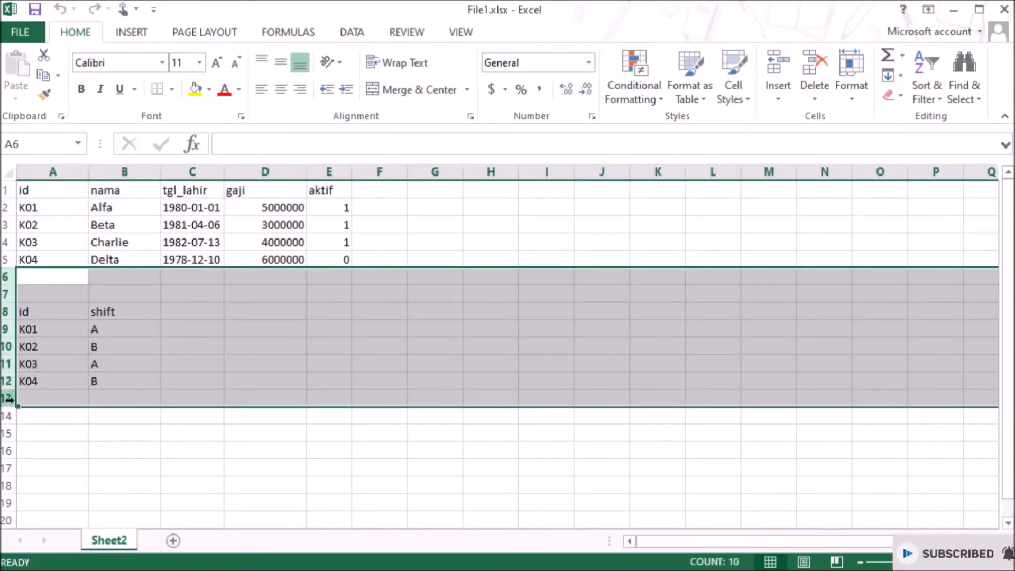
right_click(8, 384)
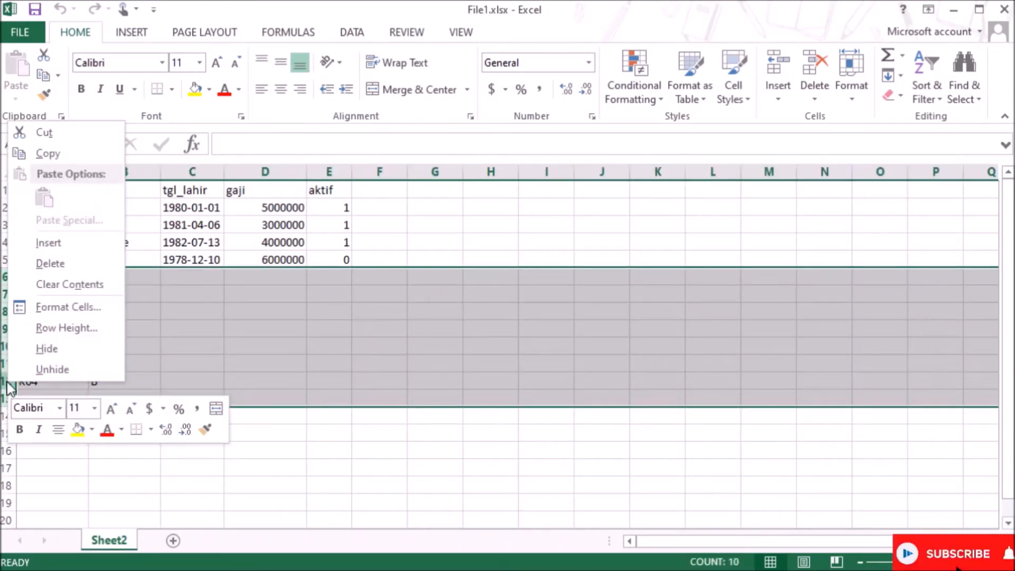
left_click(51, 269)
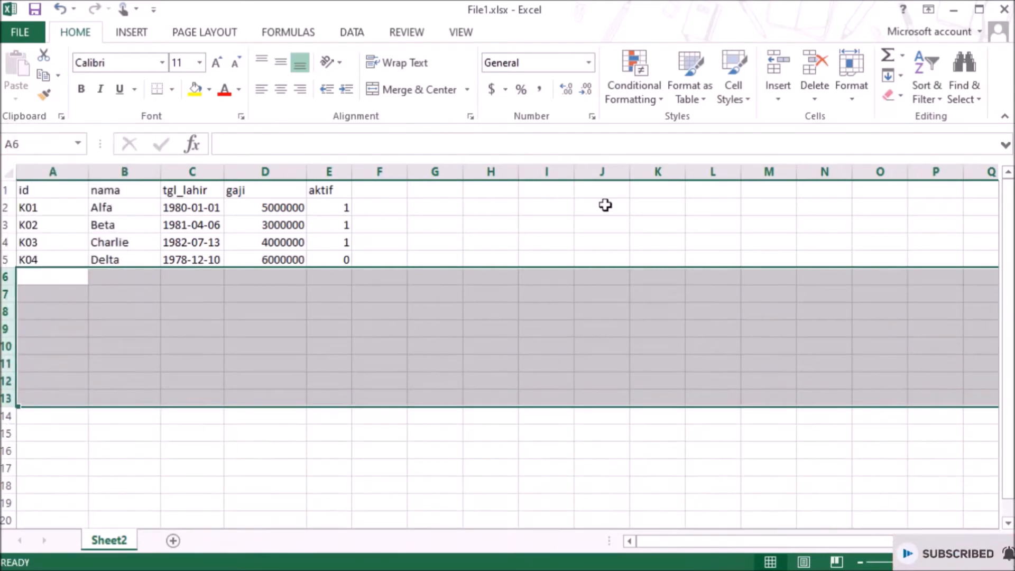
left_click(1004, 10)
key("Tab")
key("Return")
Step: Open File2.xlsx, delete rows 1 to 7 containing the employee table, and close the workbook with its changes saved
key("Down")
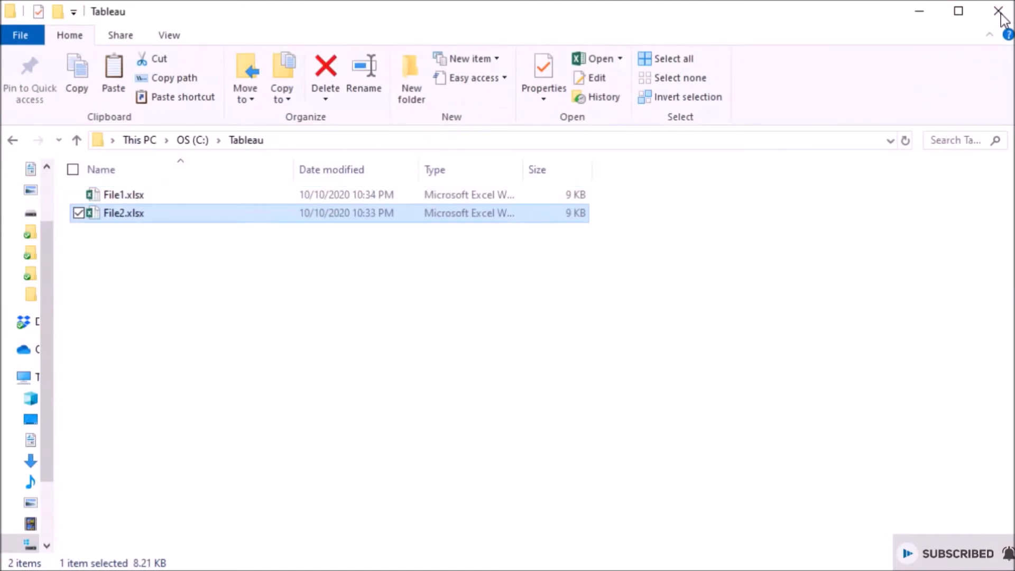
key("Return")
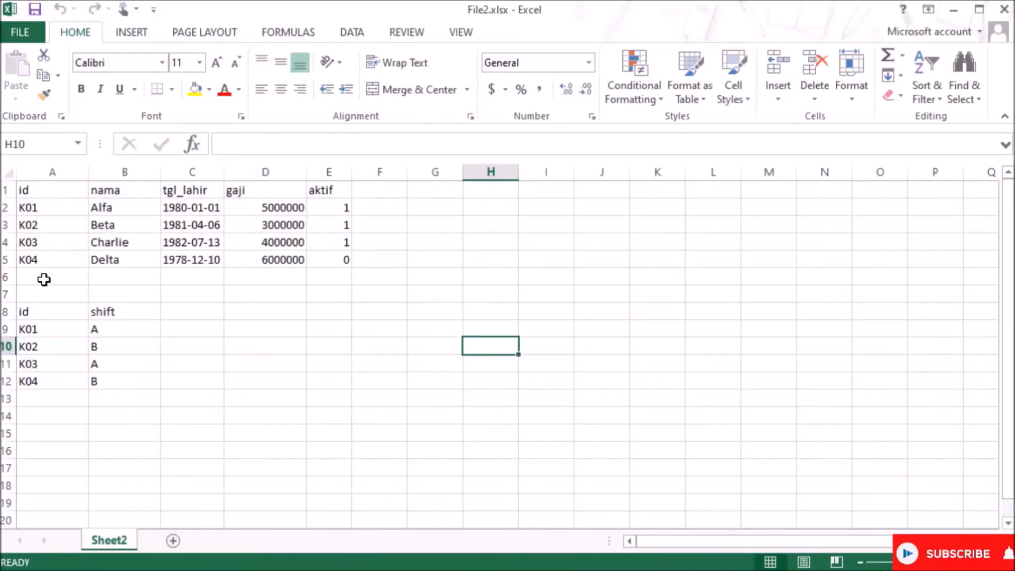
left_click_drag(6, 191, 5, 297)
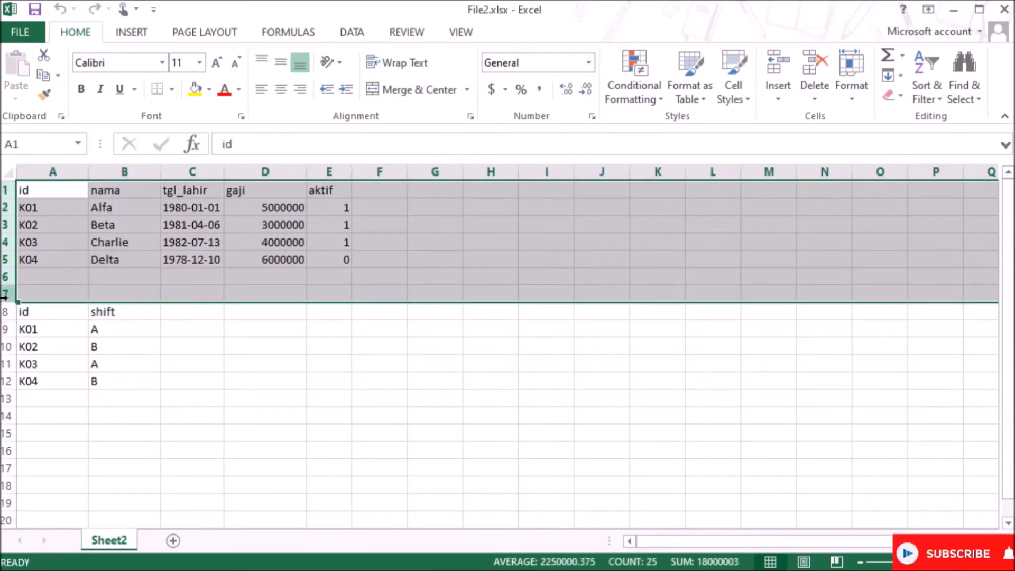
right_click(5, 297)
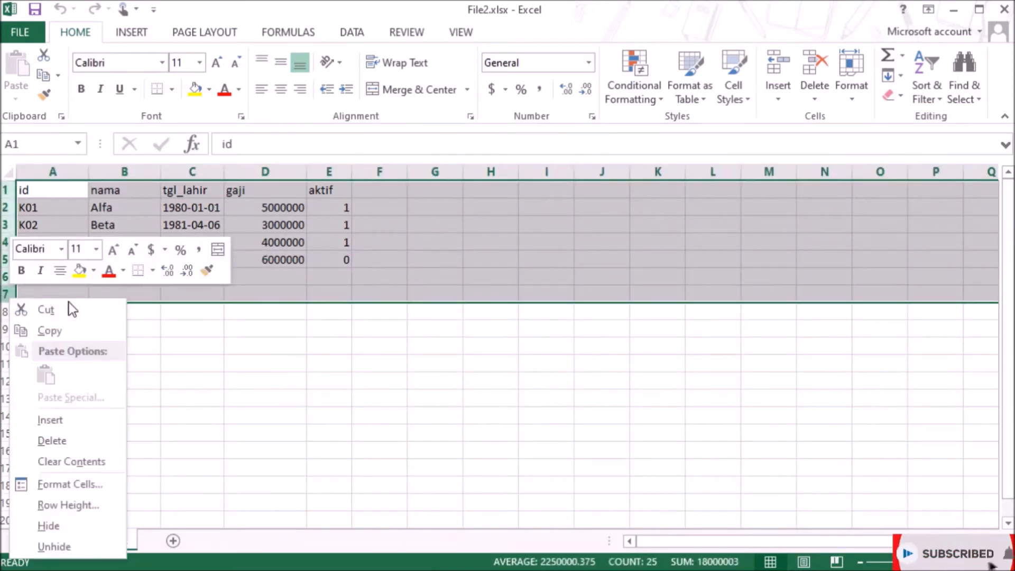
left_click(87, 441)
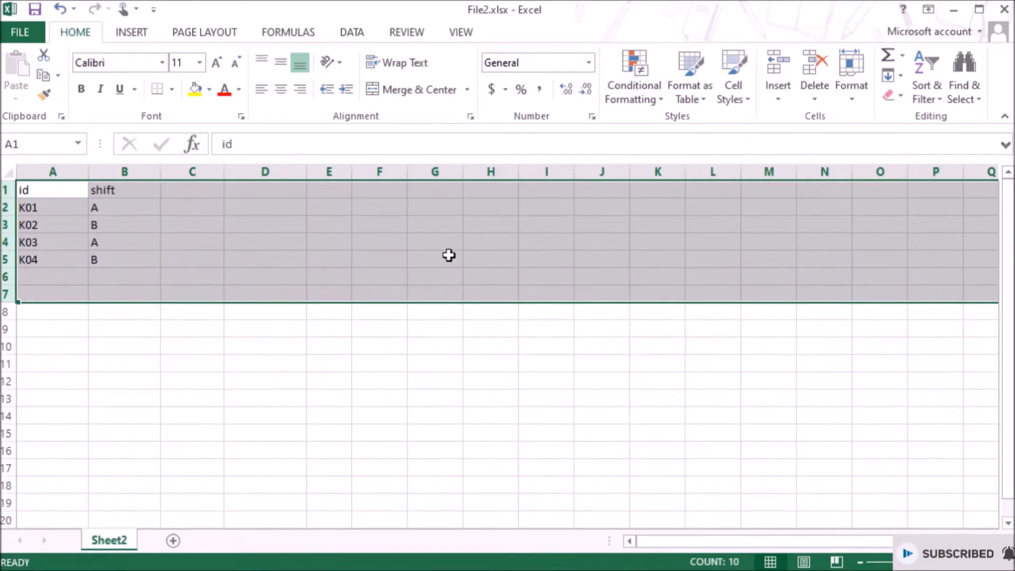
left_click(1007, 13)
key("n")
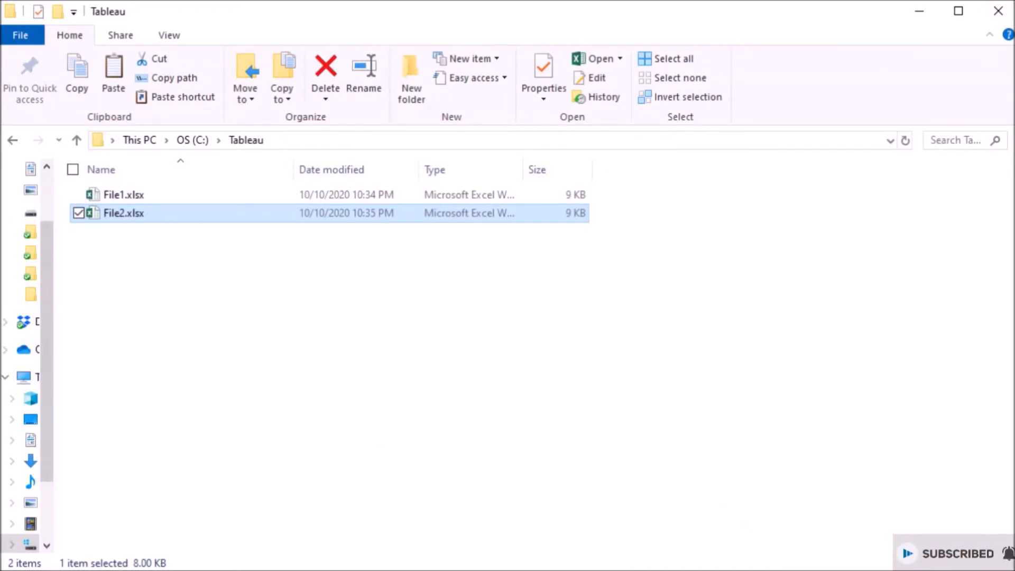
Step: Switch to Tableau Public and connect to the Excel workbook File1.xlsx in the Tableau folder
key("alt+Tab")
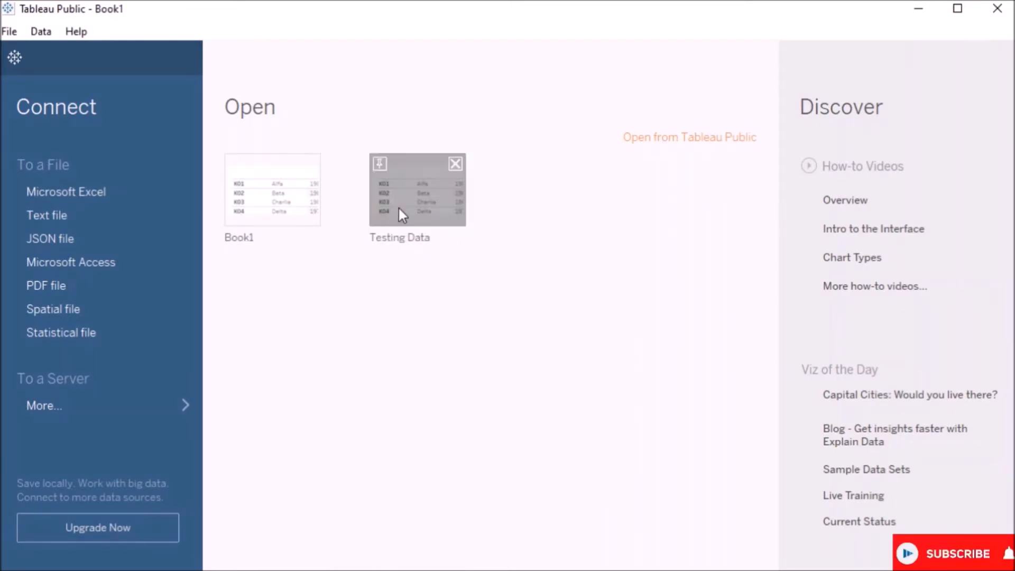
left_click(99, 195)
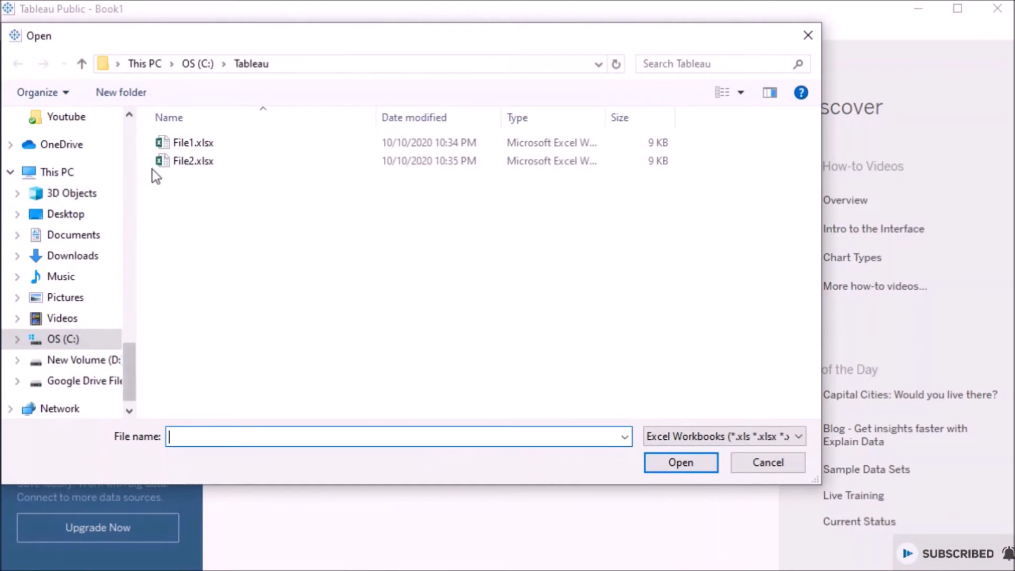
double_click(193, 143)
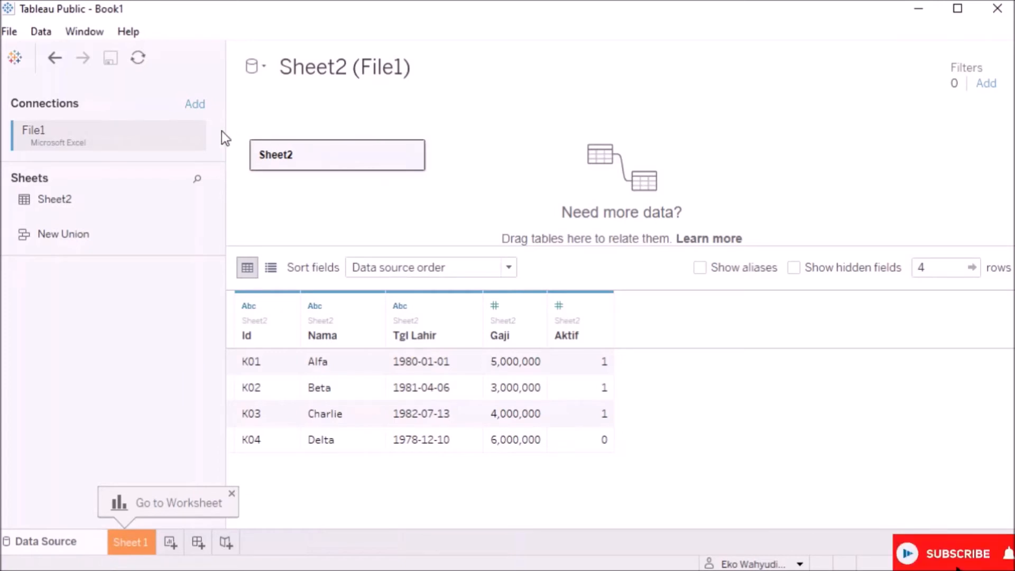
Step: Add File2.xlsx as a second Microsoft Excel connection to the data source
left_click(195, 105)
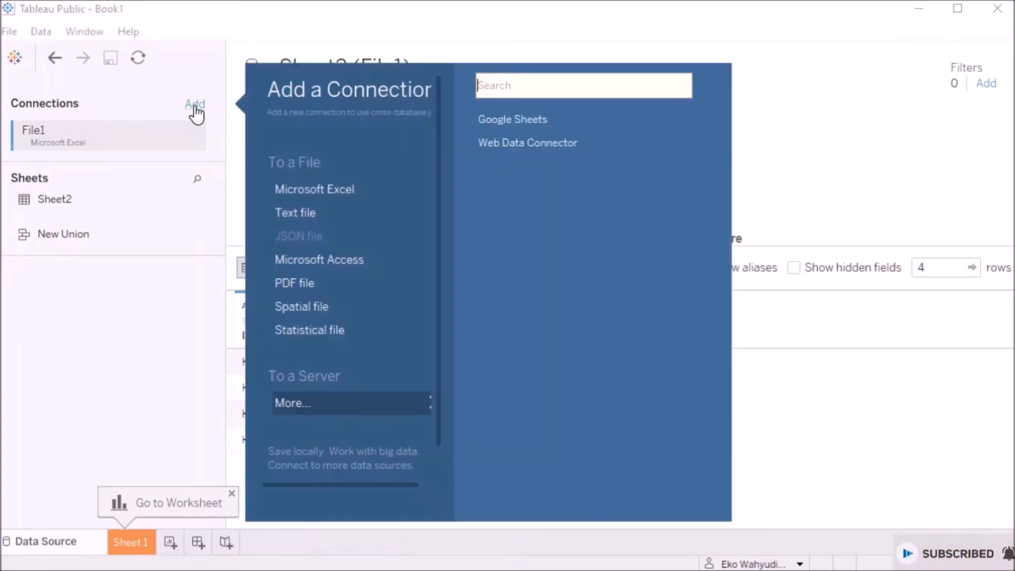
left_click(344, 189)
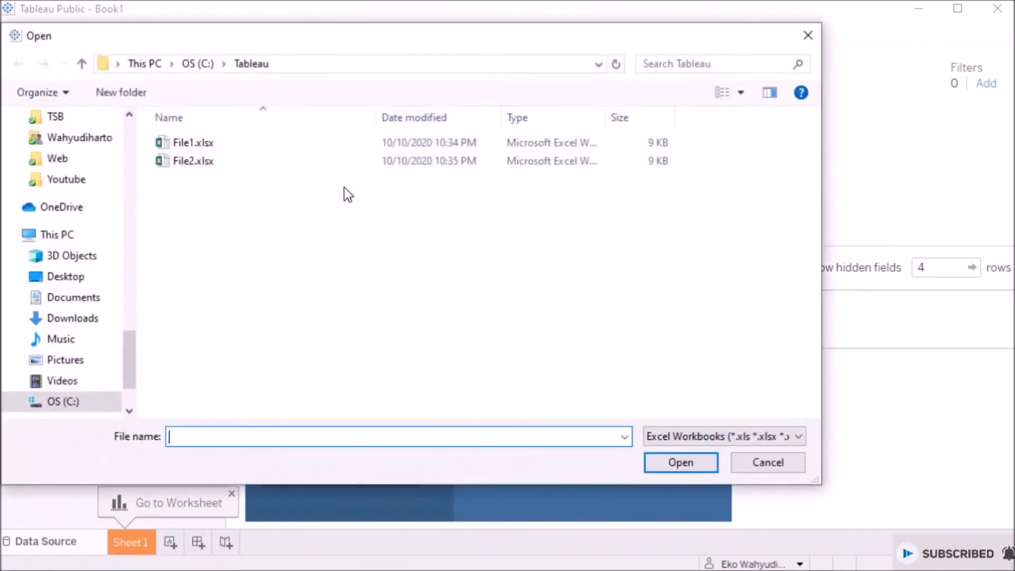
left_click(192, 162)
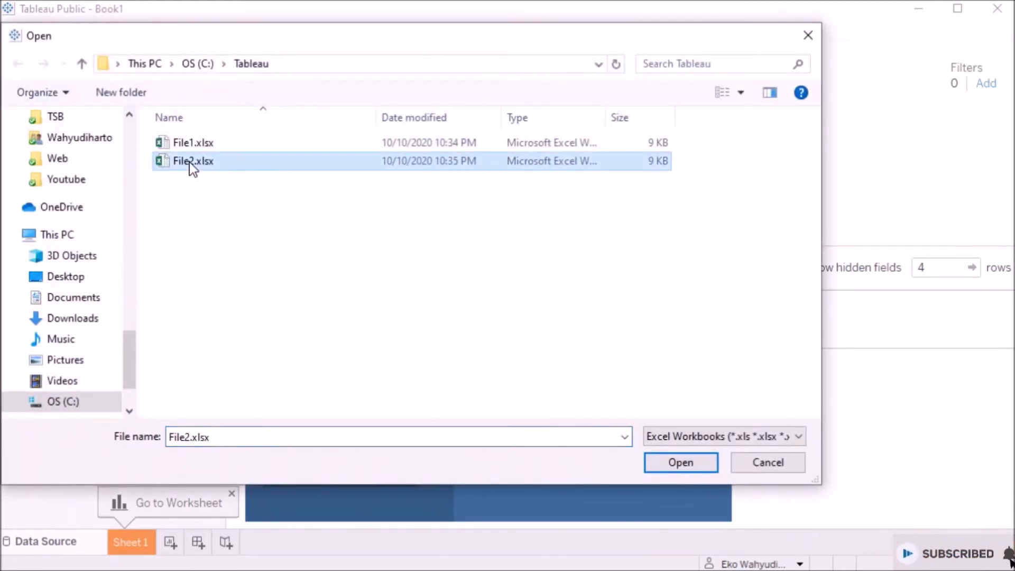
left_click(664, 464)
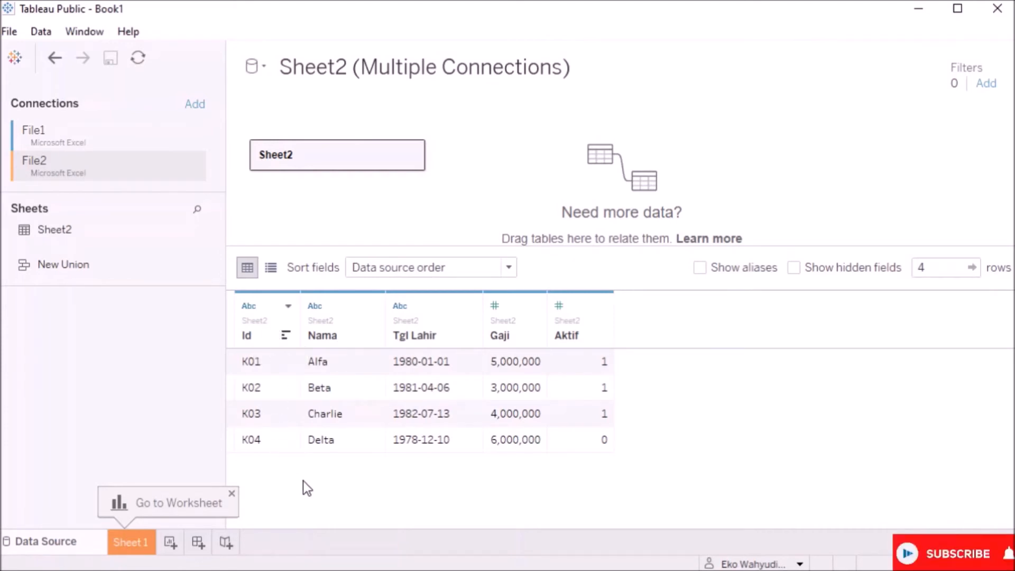
Step: On worksheet Sheet 1, place all fields from Id through Measure Values together in the view
left_click(125, 547)
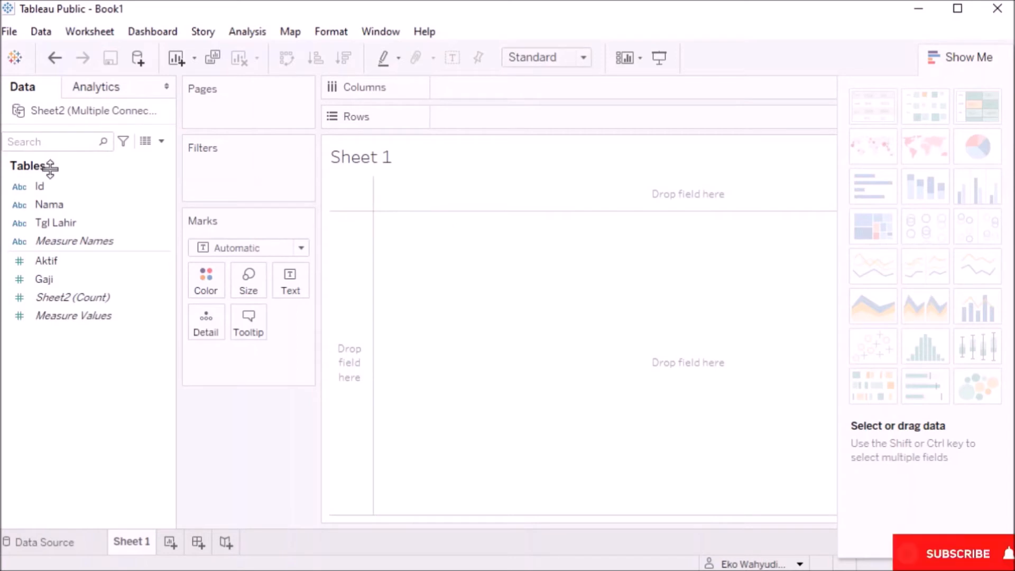
left_click(50, 191)
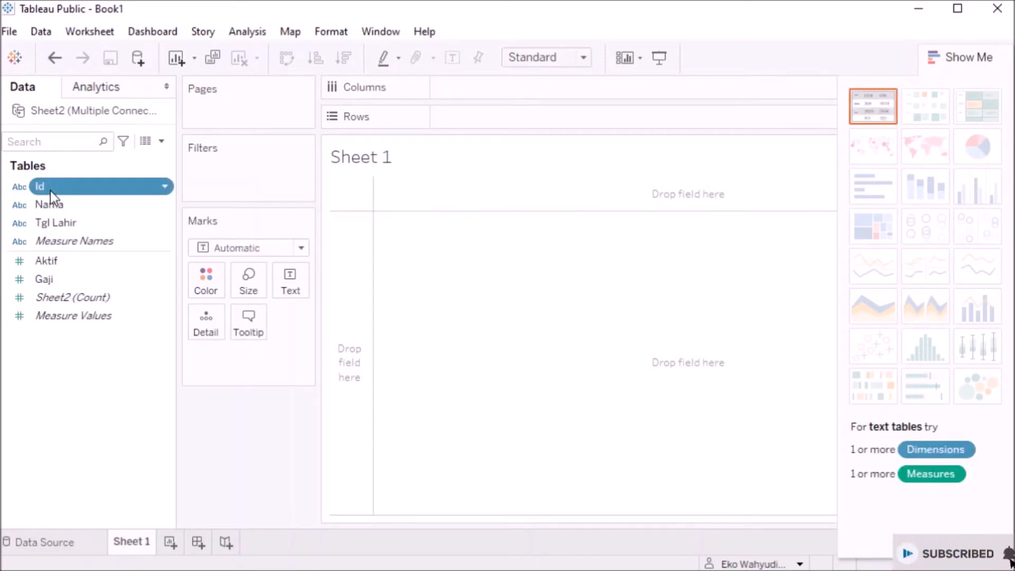
left_click(55, 323, "shift")
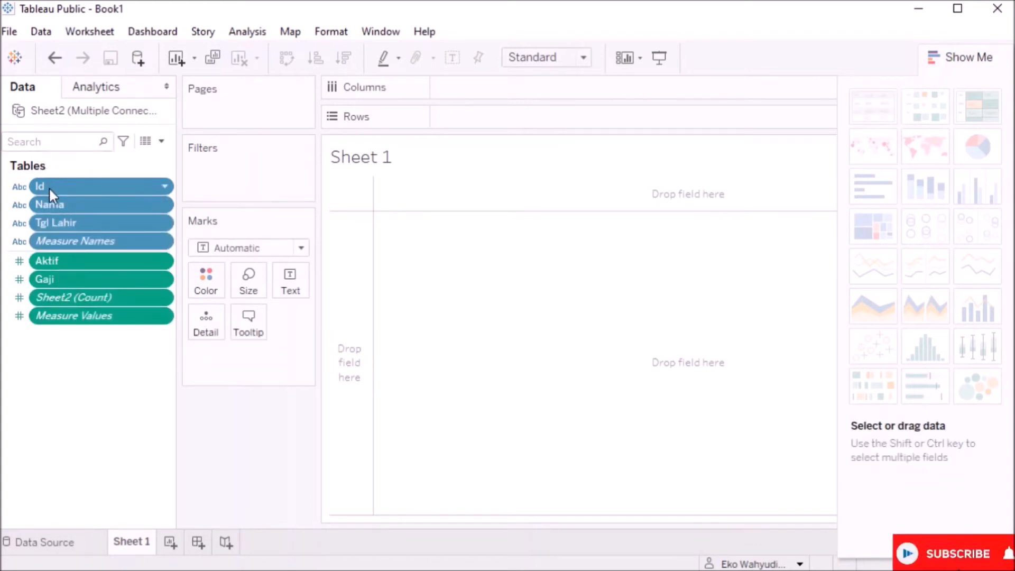
left_click_drag(48, 186, 432, 242)
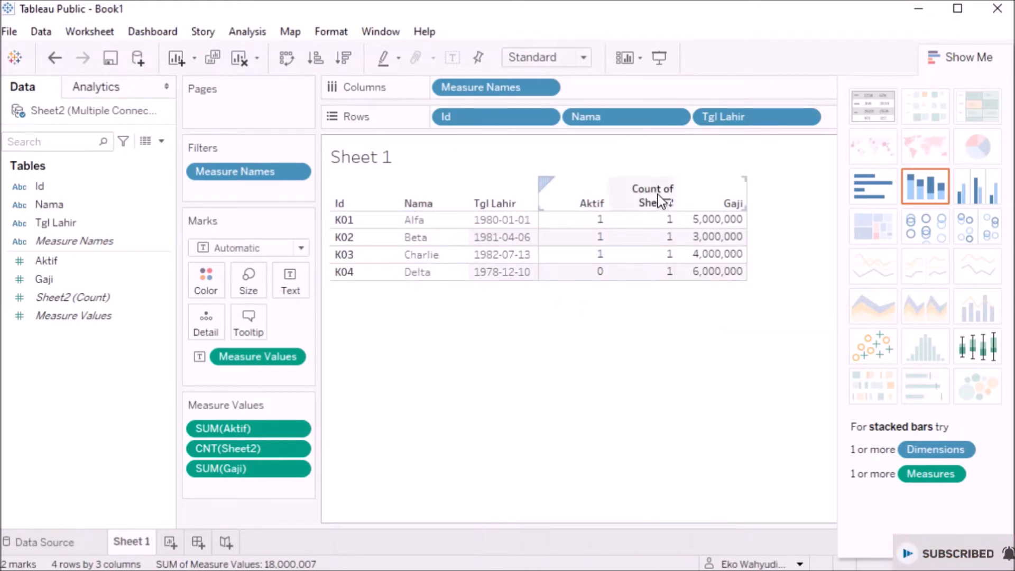
Step: Remove the Count of Sheet2 measure from the table on Sheet 1
left_click(642, 194)
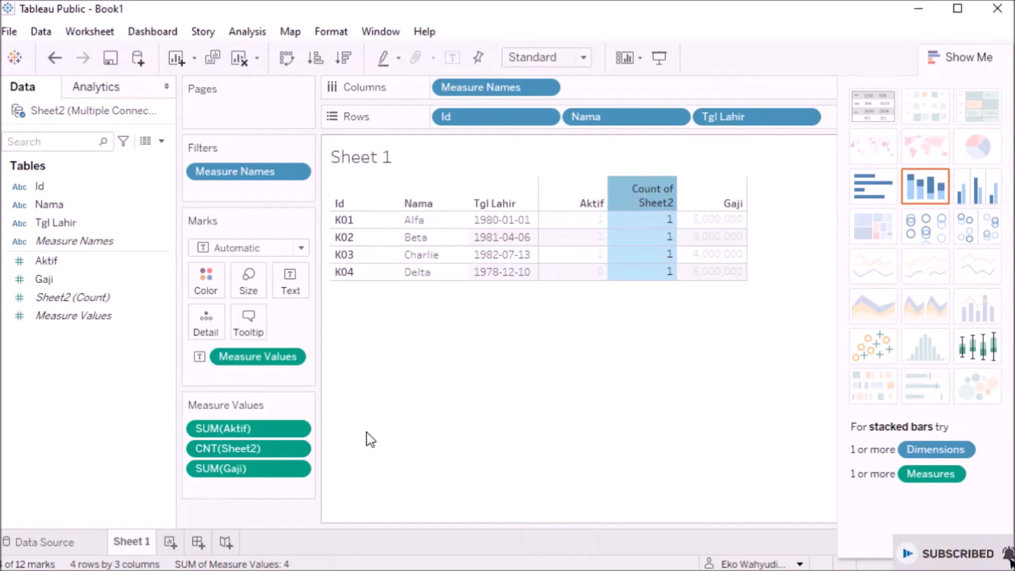
left_click(296, 450)
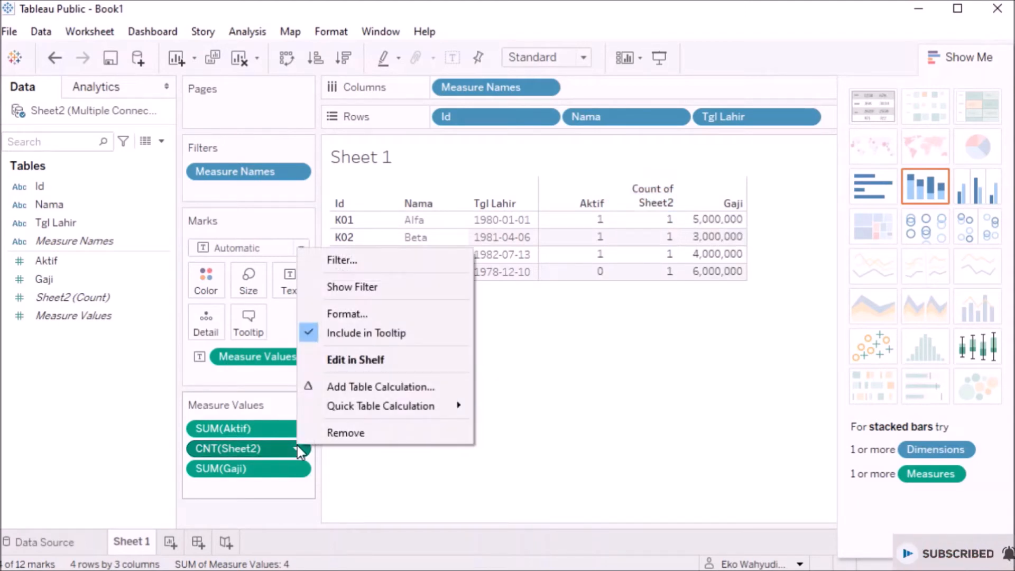
left_click(344, 431)
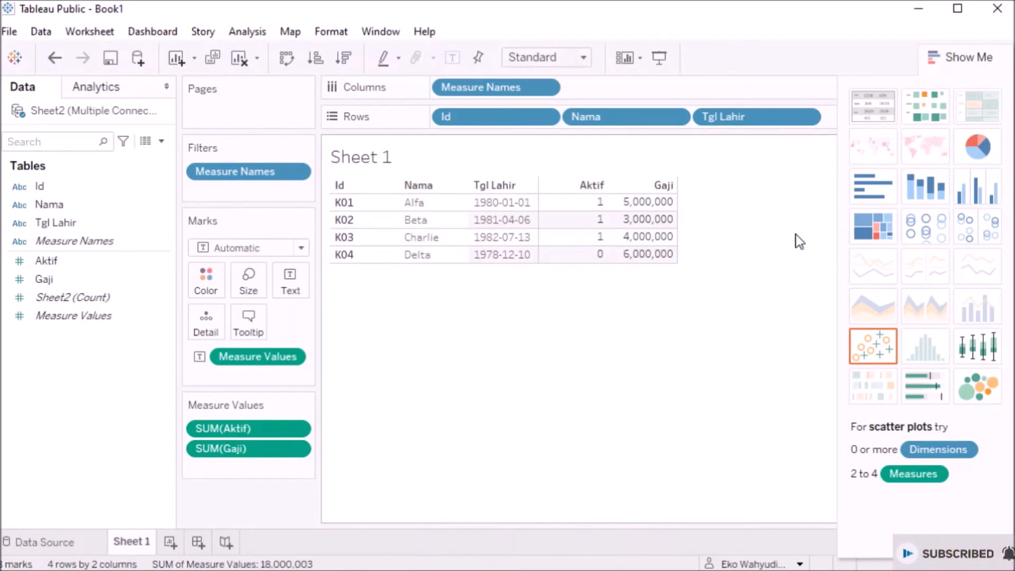
Step: Try the heat map, pie, horizontal, stacked and side-by-side bar charts and circle views, ending with side-by-side circles
left_click(917, 114)
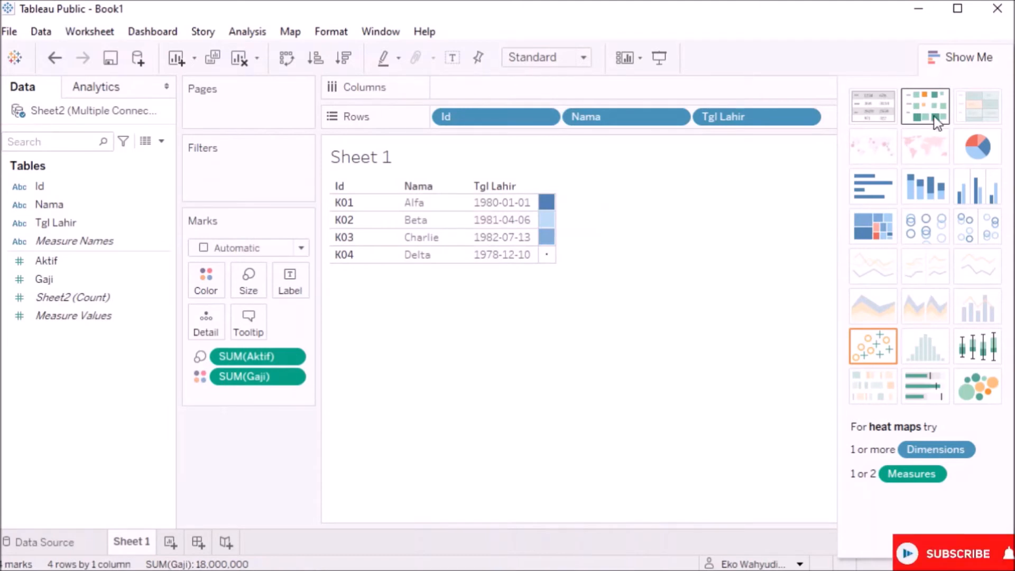
left_click(984, 145)
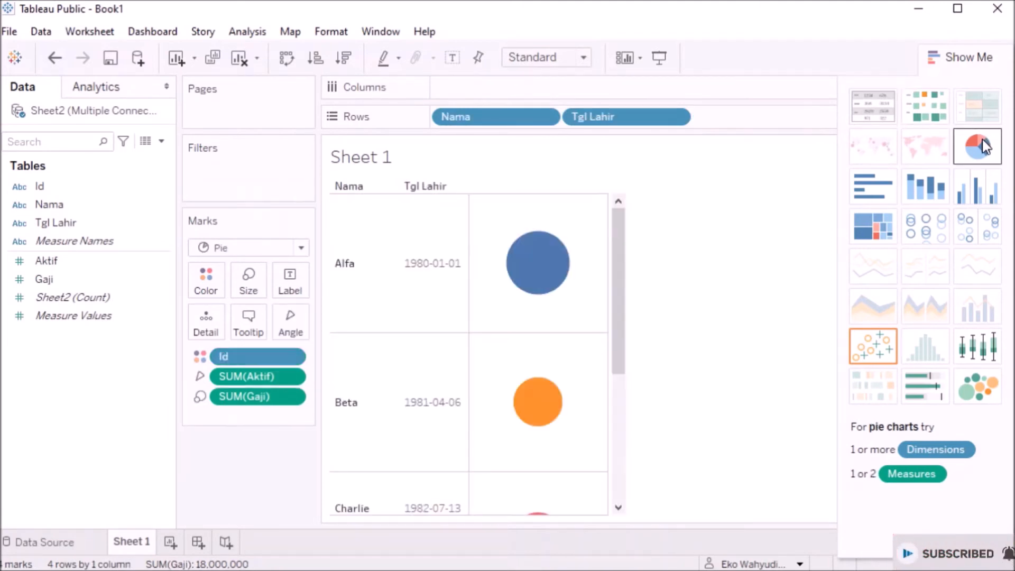
left_click(868, 185)
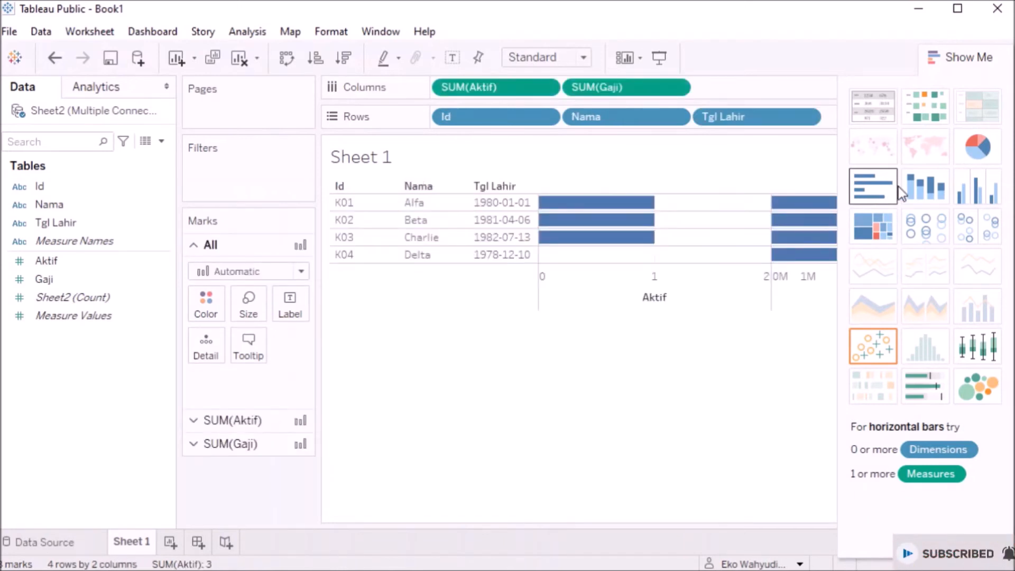
left_click(928, 195)
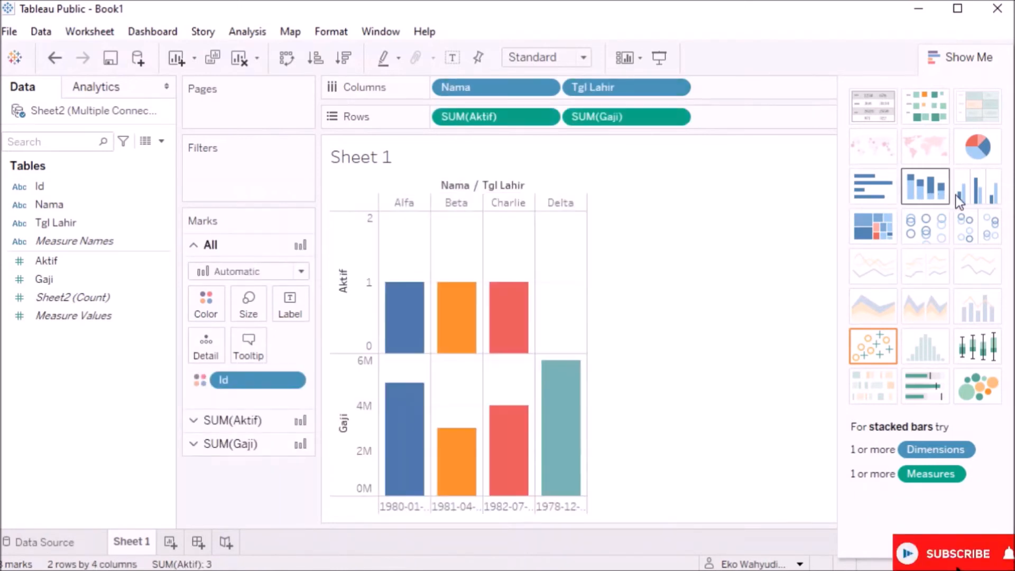
left_click(995, 199)
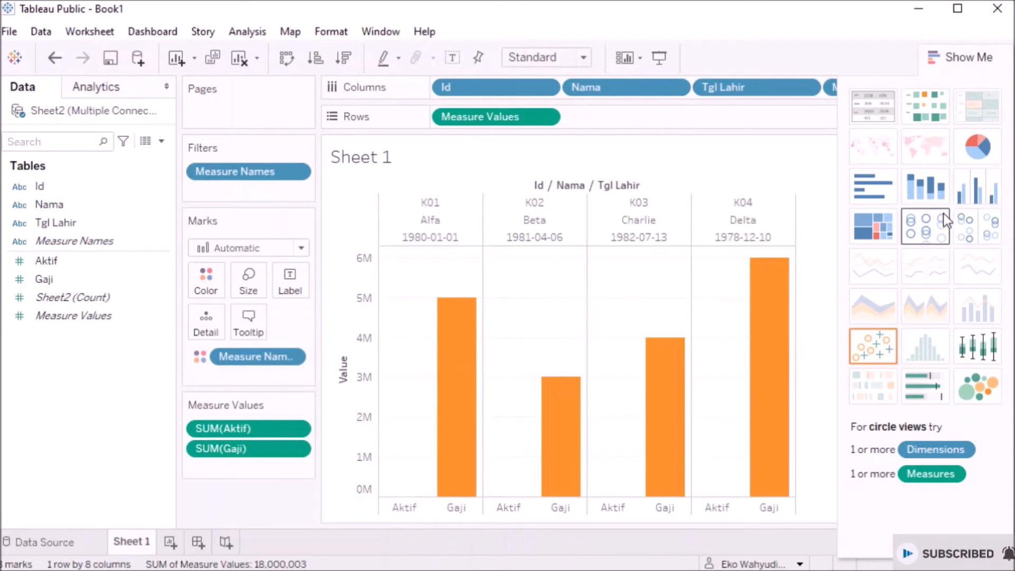
left_click(925, 232)
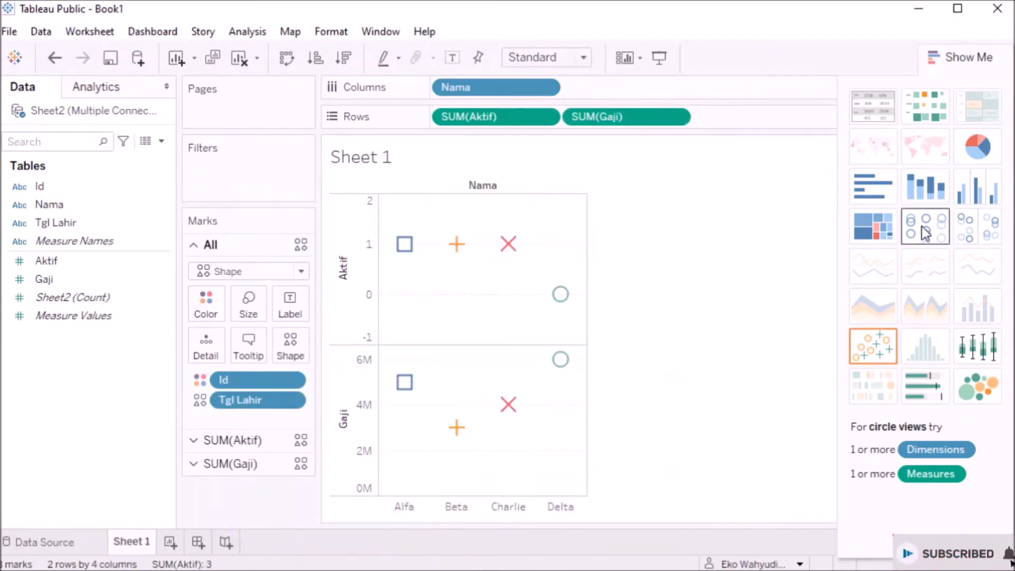
left_click(976, 232)
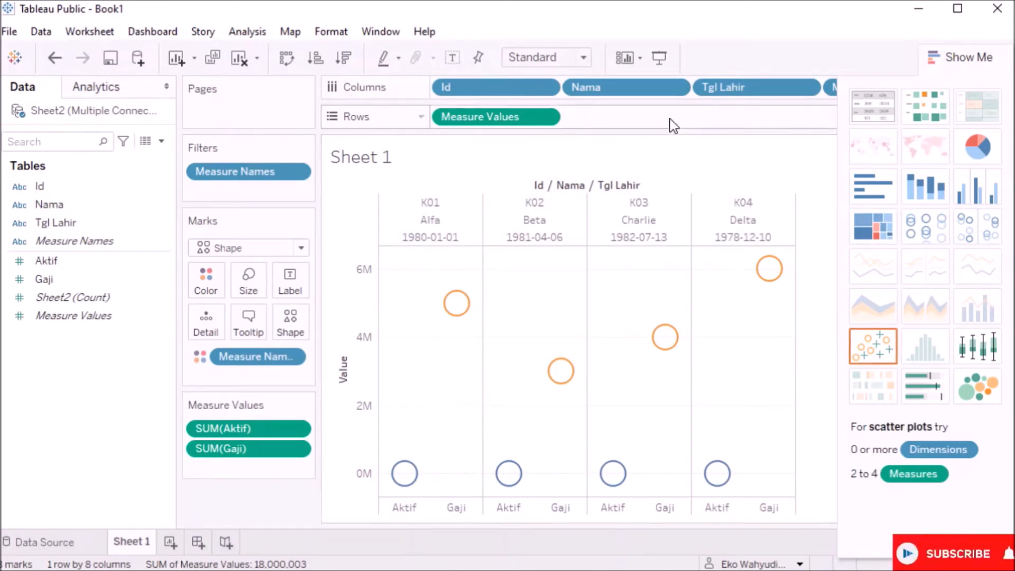
left_click(659, 65)
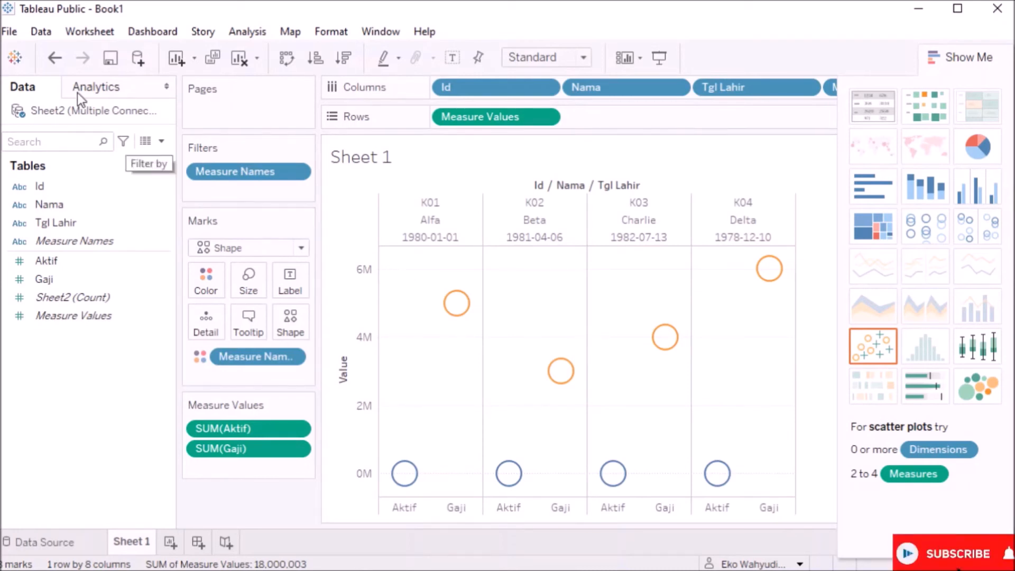
Step: Publish the workbook to Tableau Public with the title Book1 and close the resulting browser page
left_click(10, 33)
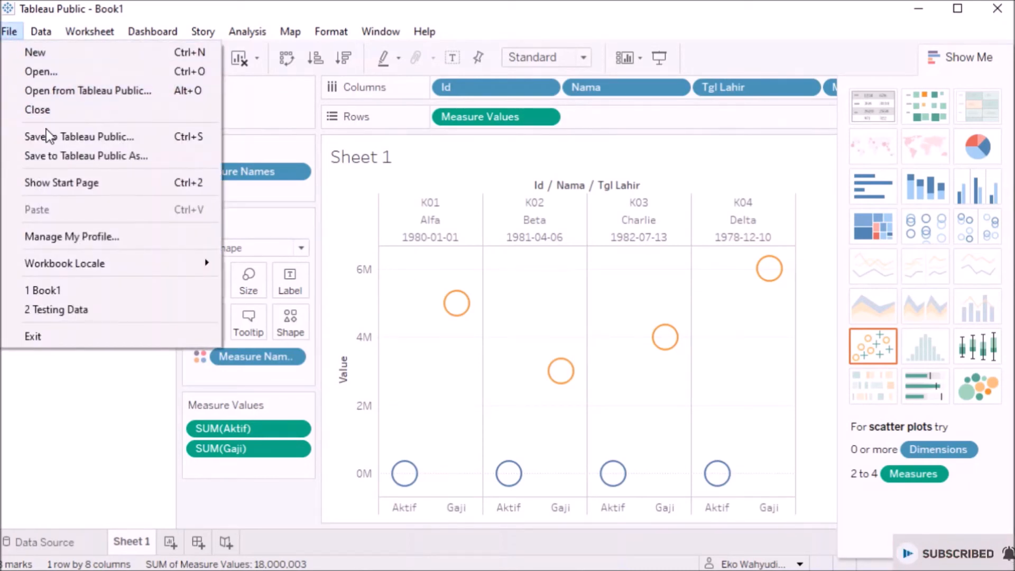
left_click(162, 138)
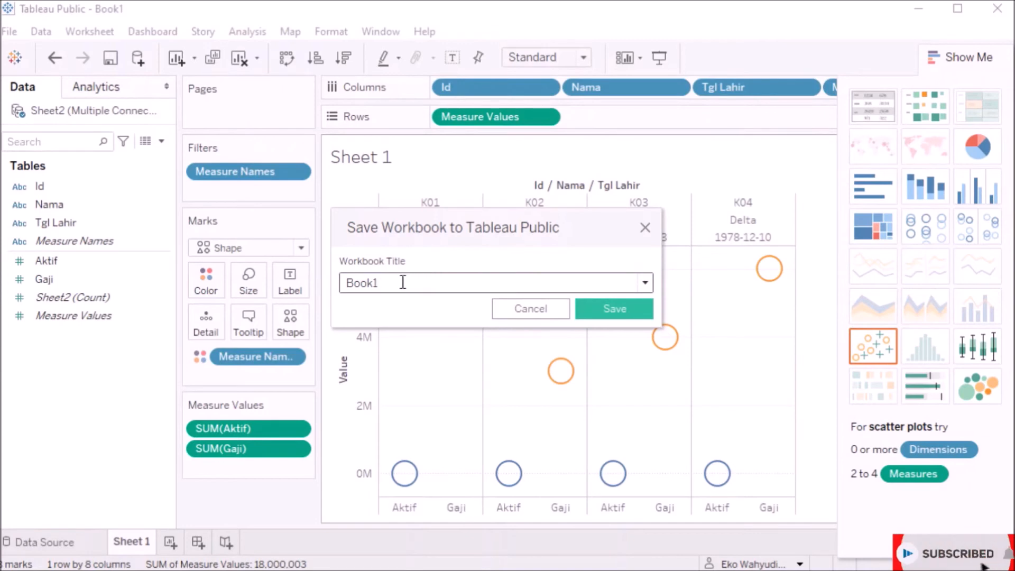
left_click(592, 309)
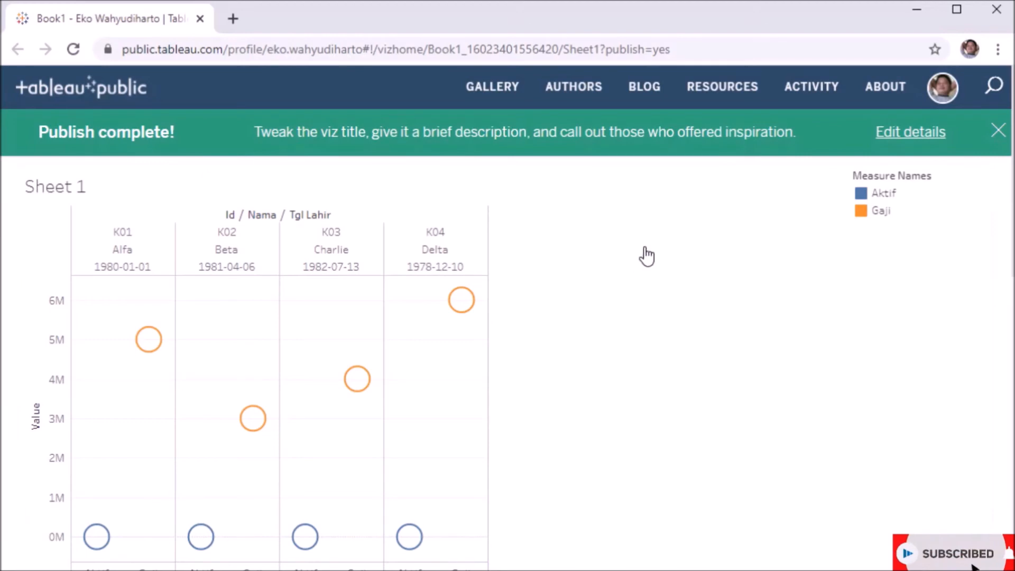
left_click(996, 10)
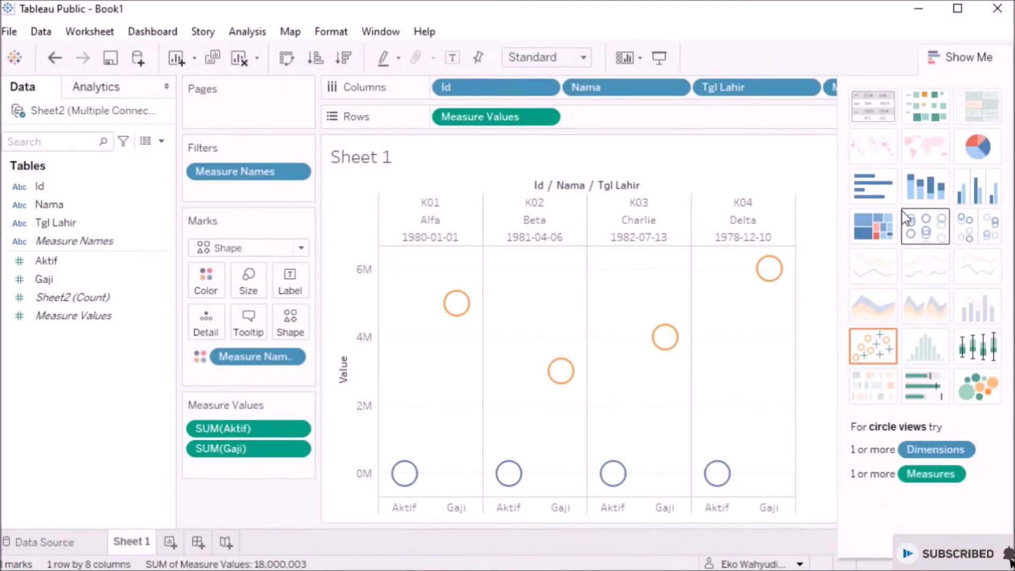
Step: Change the Sheet 1 visualization to a text table and publish the workbook to Tableau Public again as Book1
left_click(873, 108)
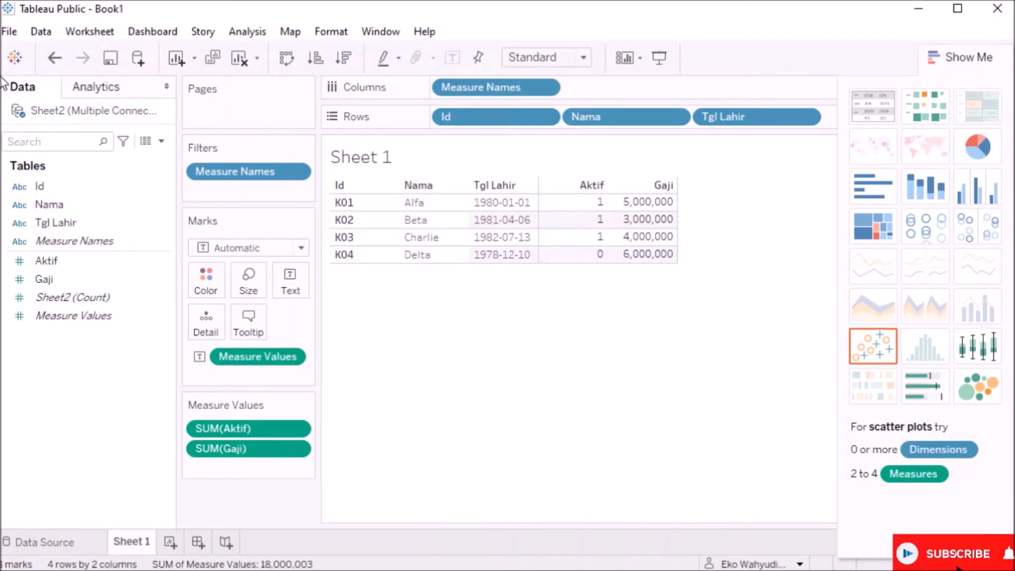
left_click(8, 32)
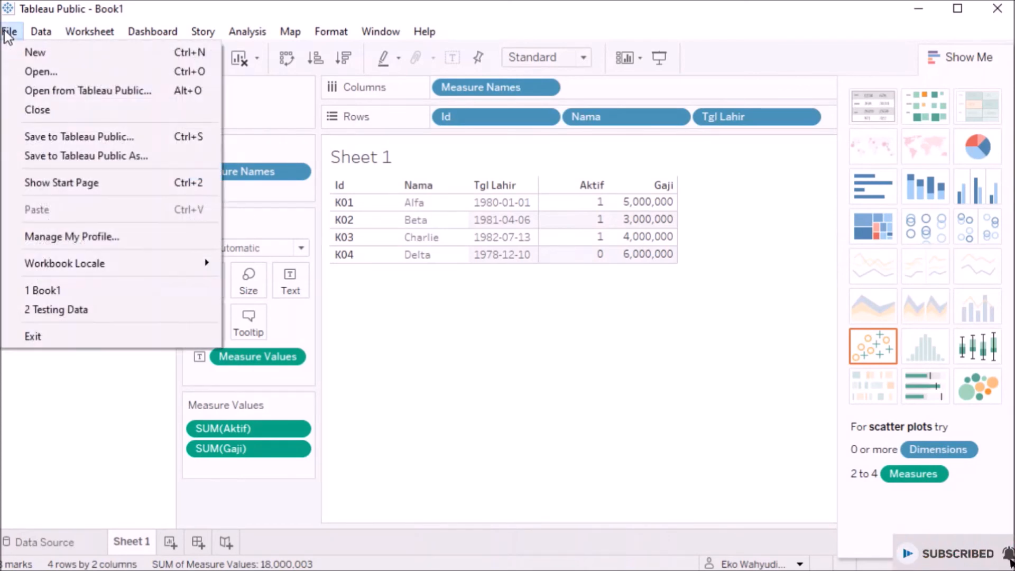
left_click(38, 137)
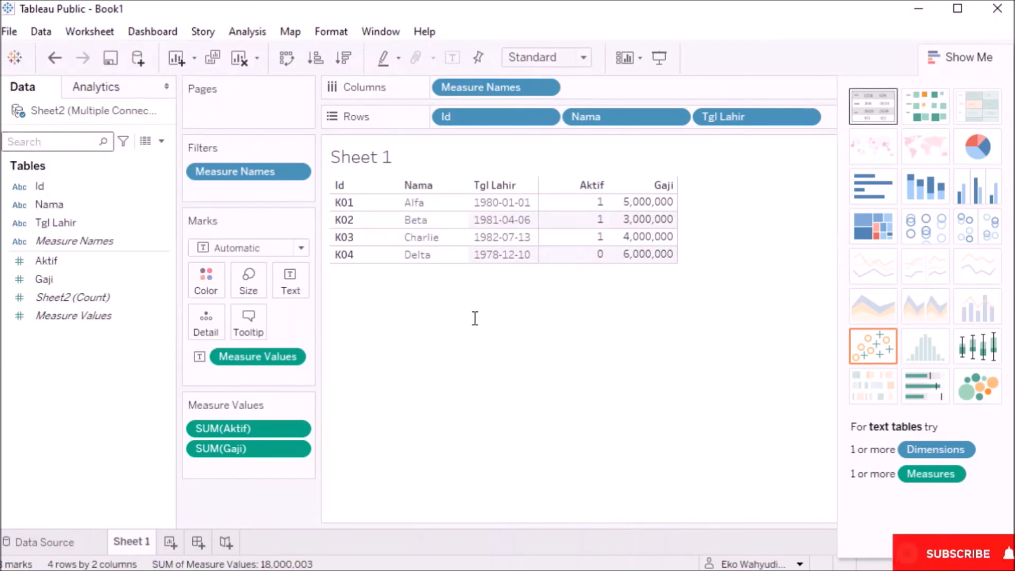
left_click(595, 313)
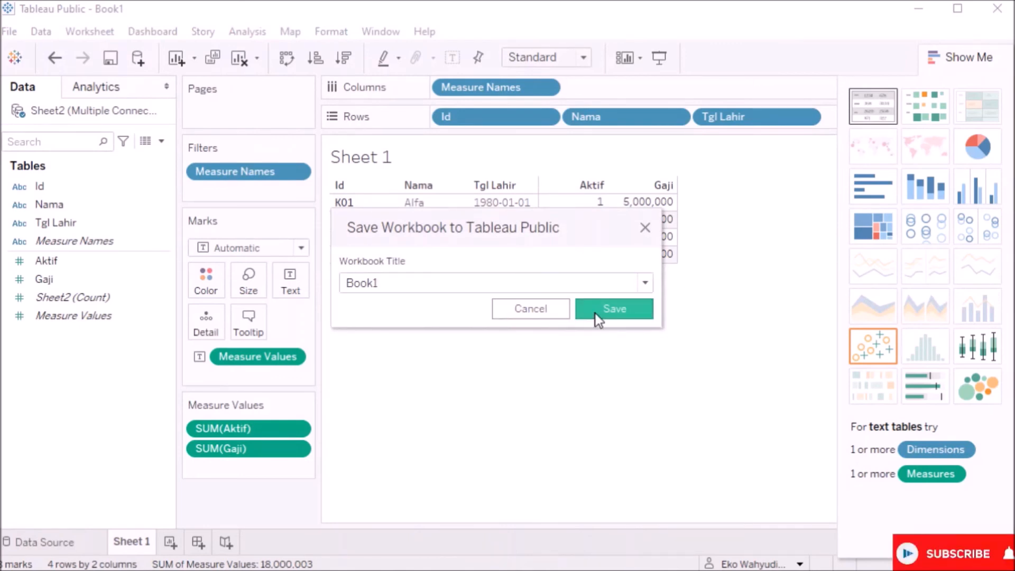
left_click(551, 296)
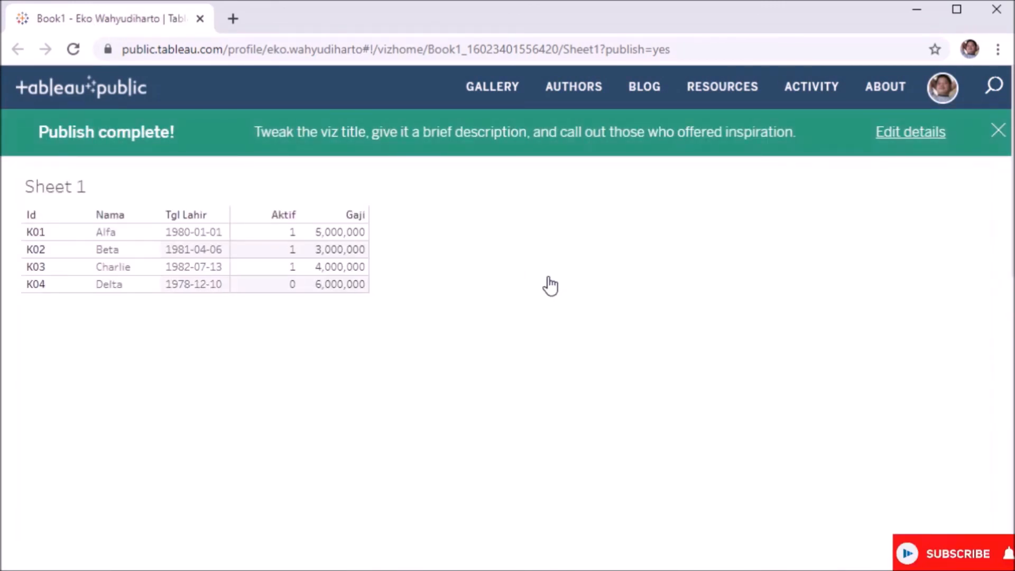
Step: Copy the web address of the published Book1 page and switch to Microsoft Whiteboard
left_click(507, 51)
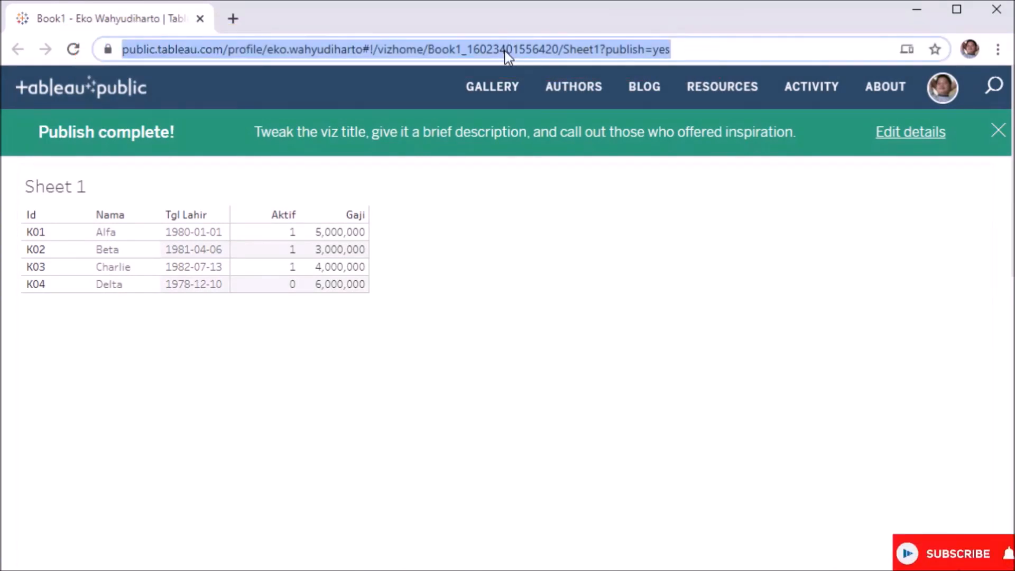
right_click(507, 54)
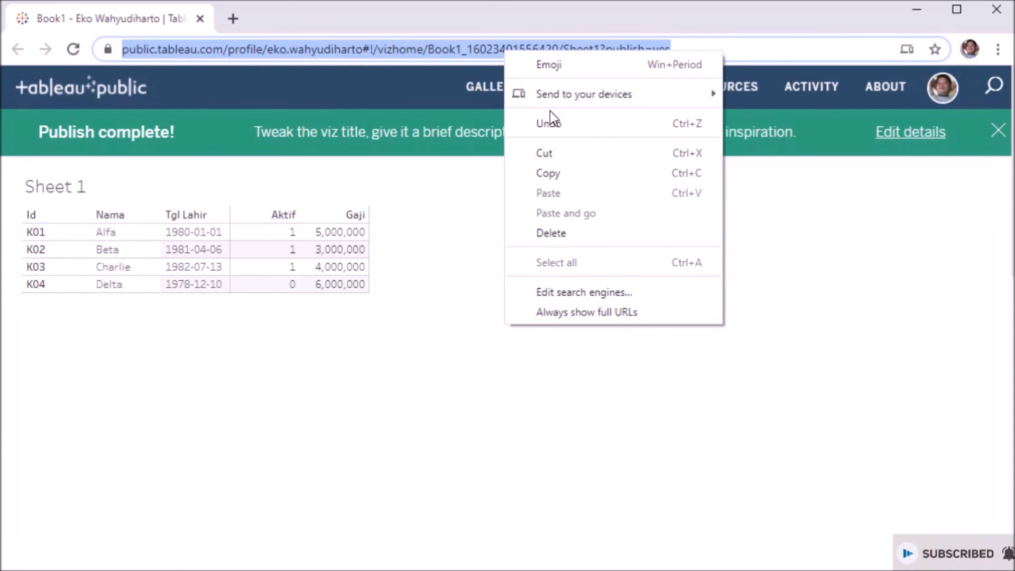
left_click(566, 177)
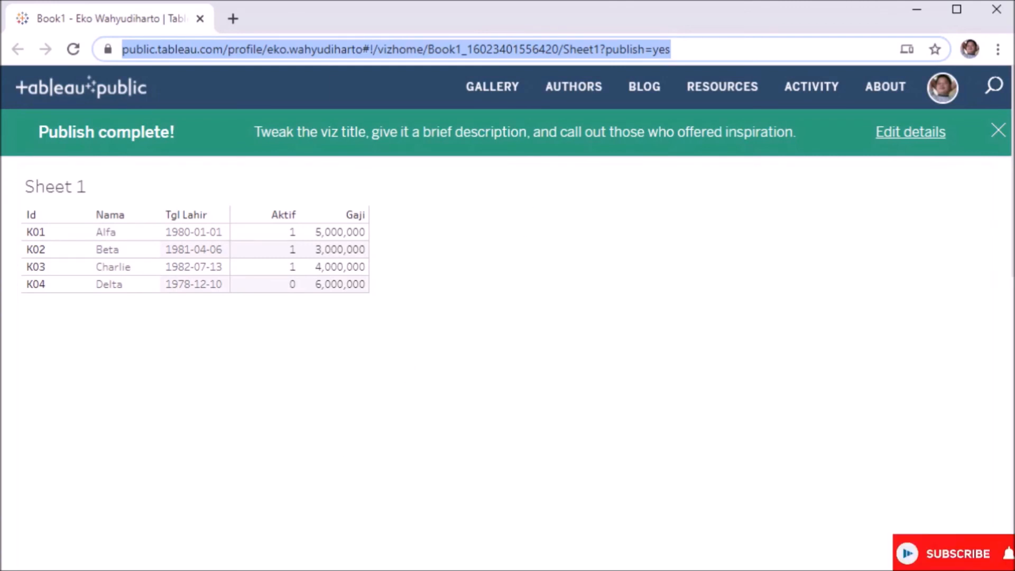
key("alt+Tab")
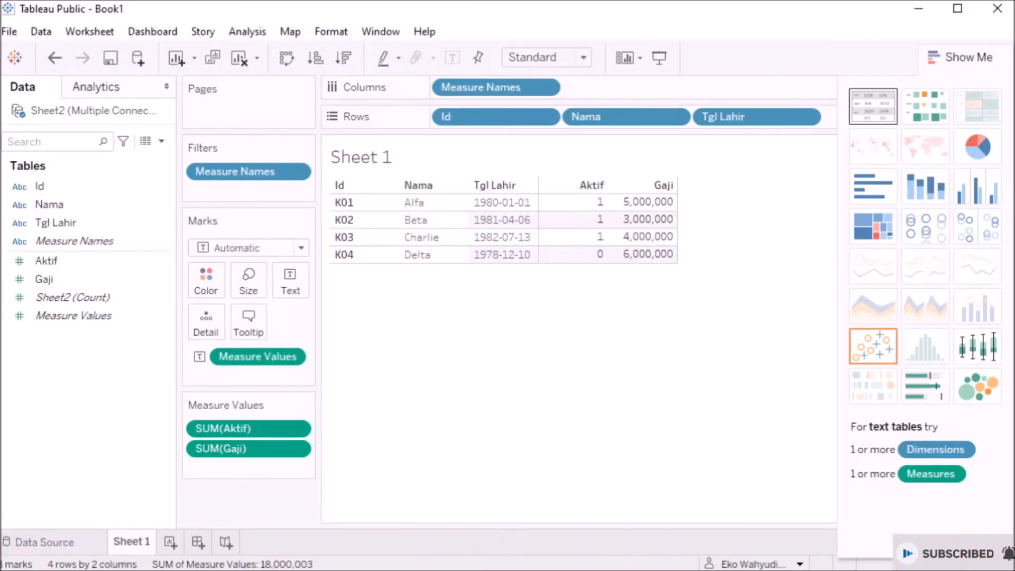
key("alt+Tab")
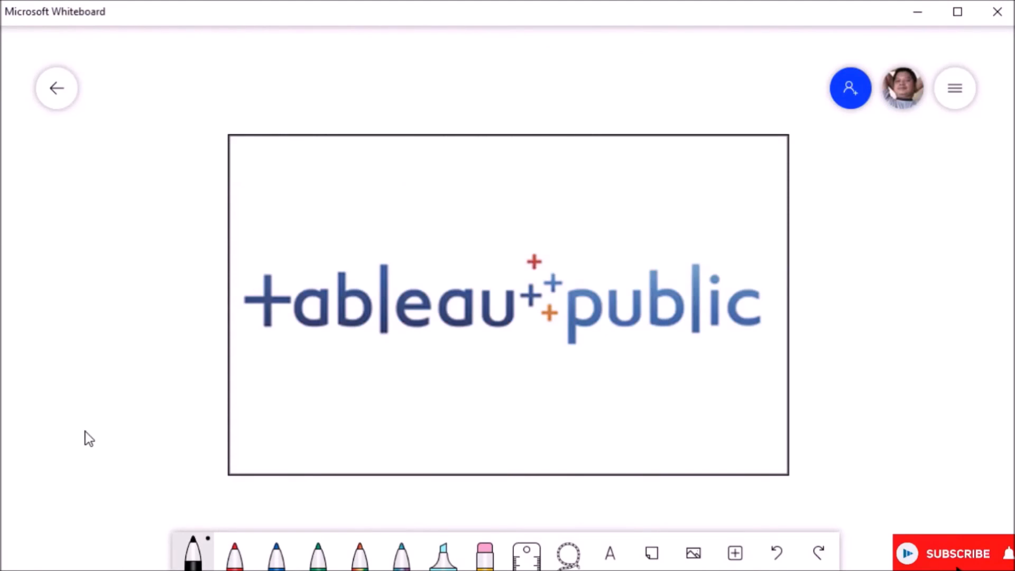